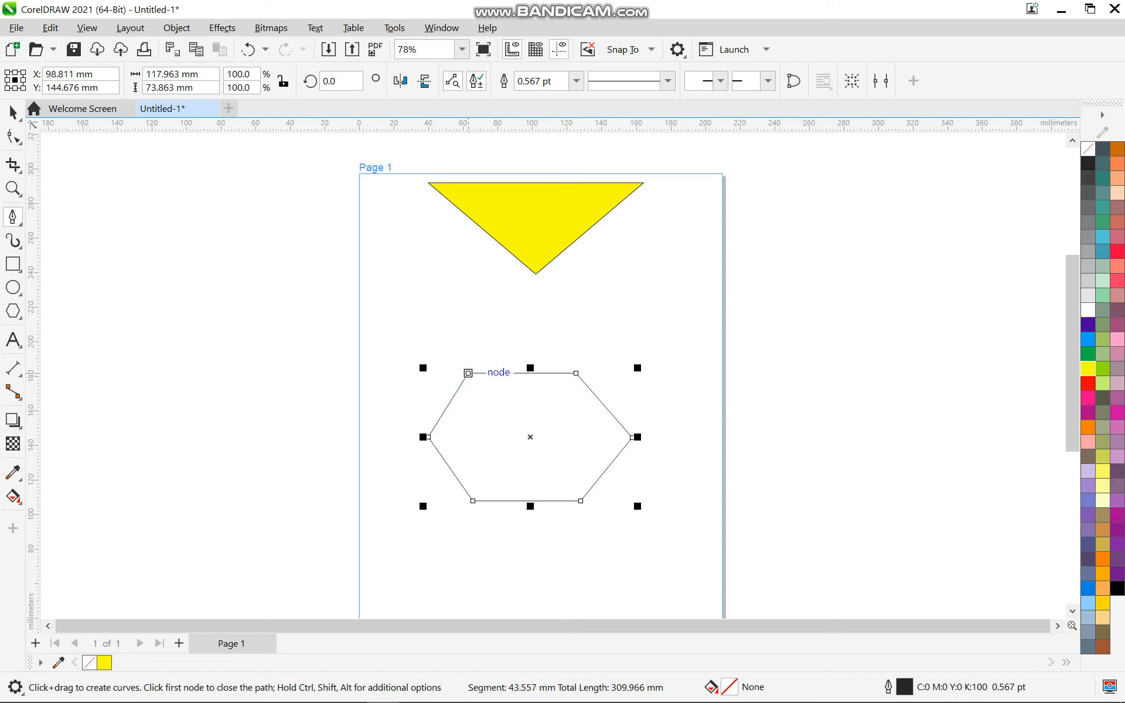
# - Fill the hexagon with green and pull its rightmost node slightly inward along the horizontal
pyautogui.click(13, 111)
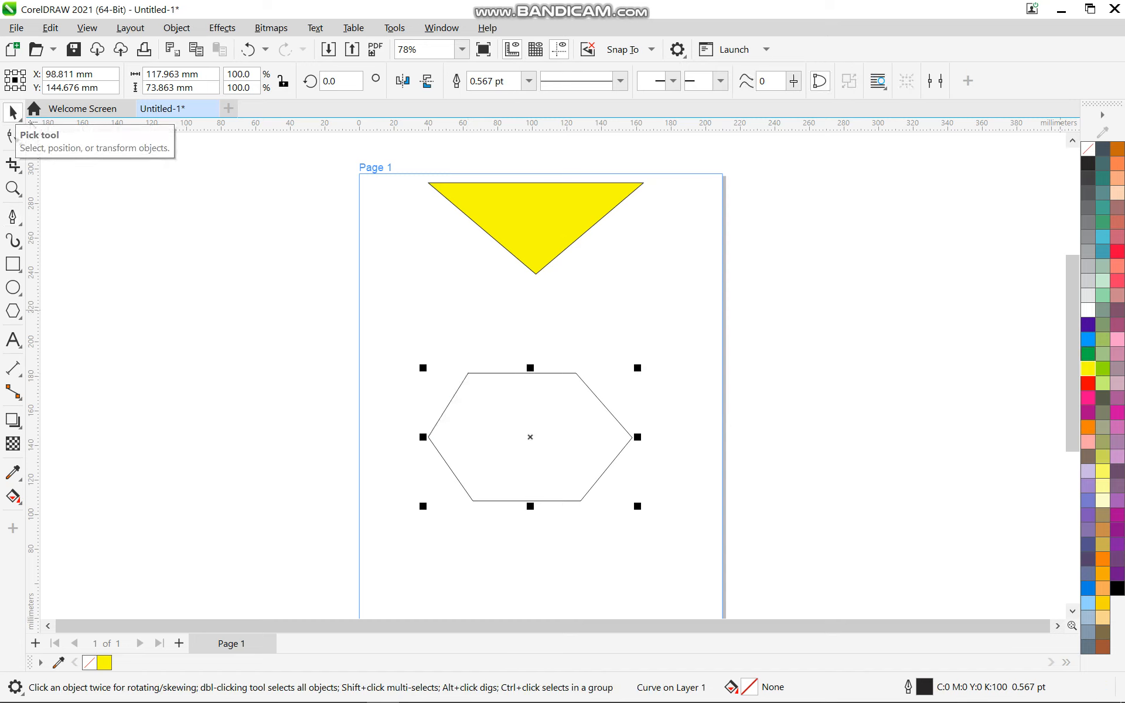
pyautogui.click(1088, 353)
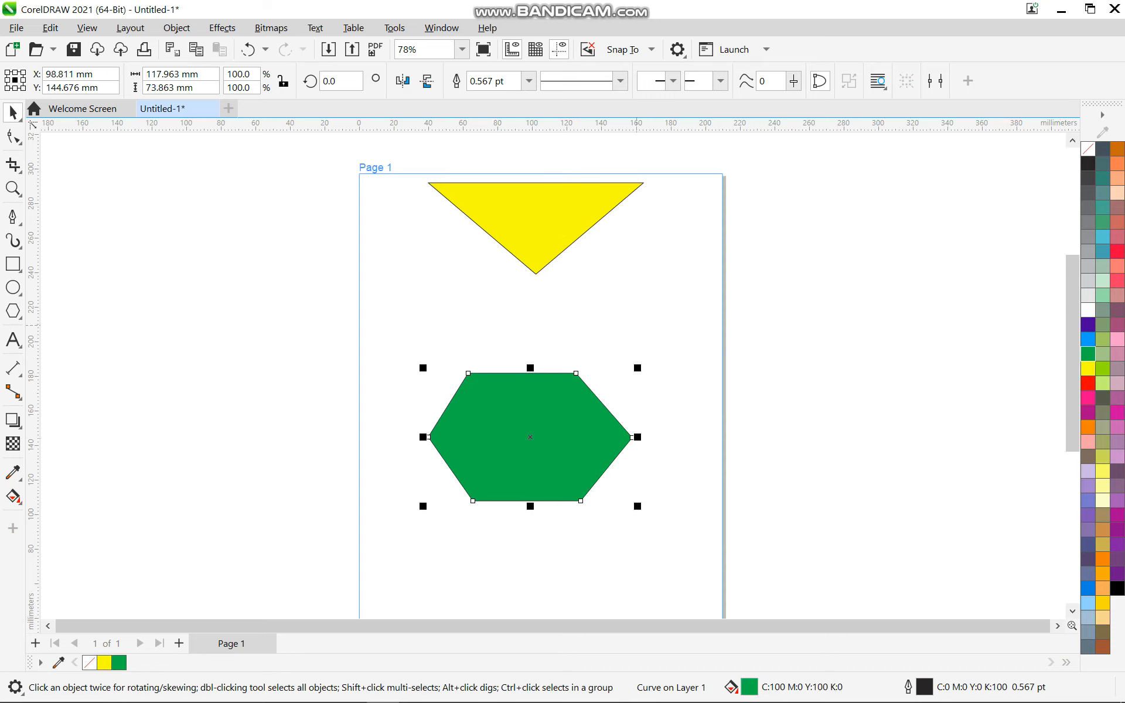
pyautogui.click(13, 136)
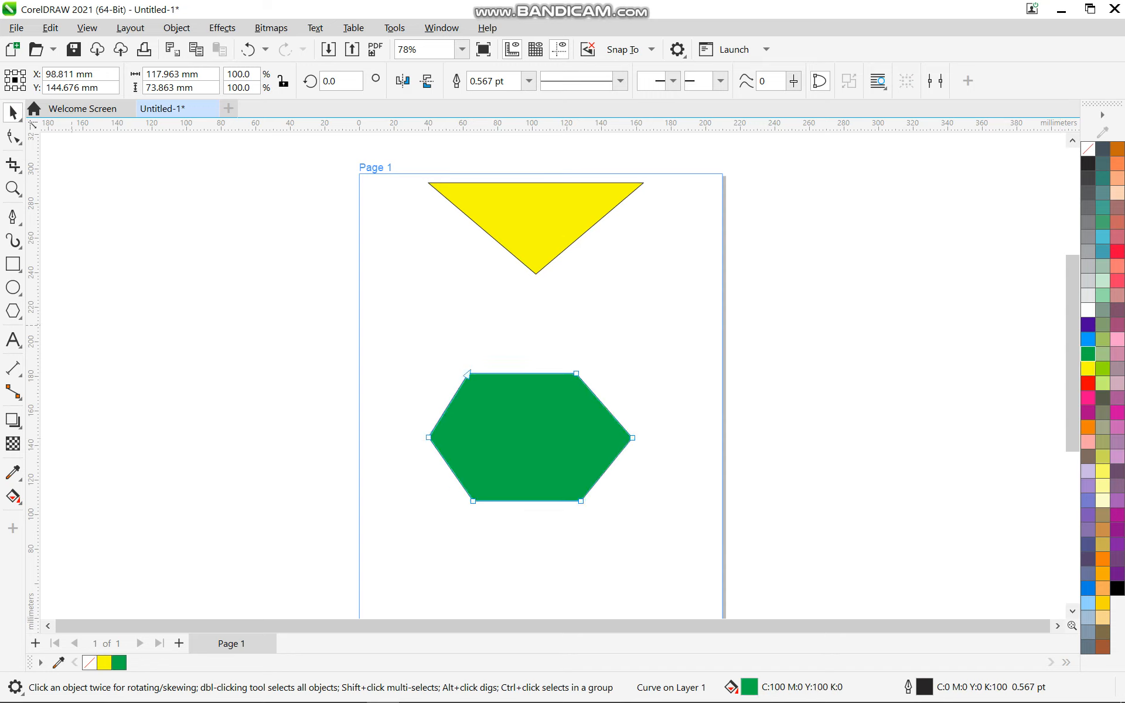
pyautogui.click(632, 437)
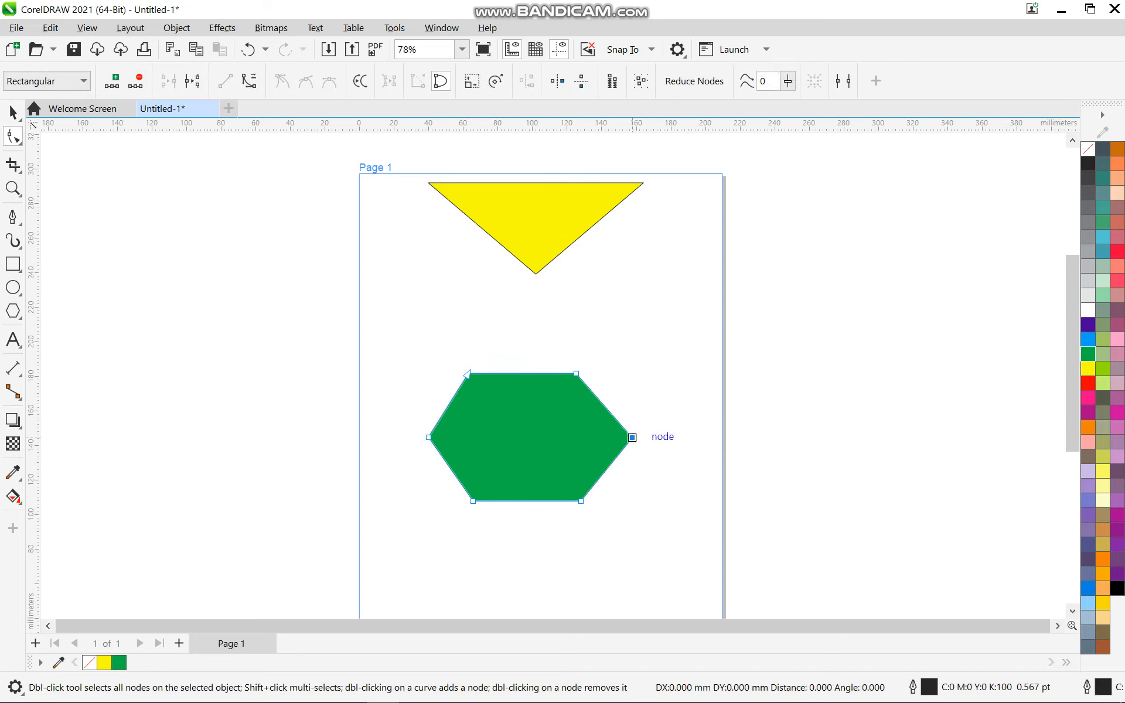
pyautogui.moveTo(633, 437); pyautogui.dragTo(622, 437)
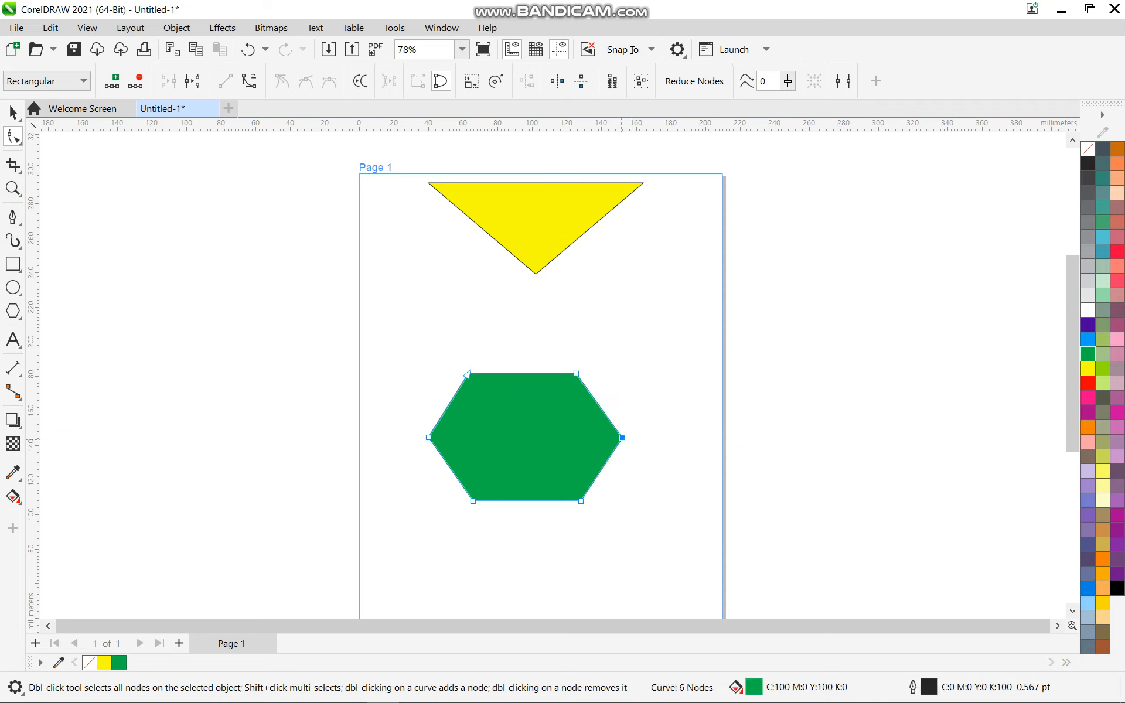
# - Set the hexagon's outline width to 1.0 pt and scale the shape proportionally to about 66.5%
pyautogui.click(13, 112)
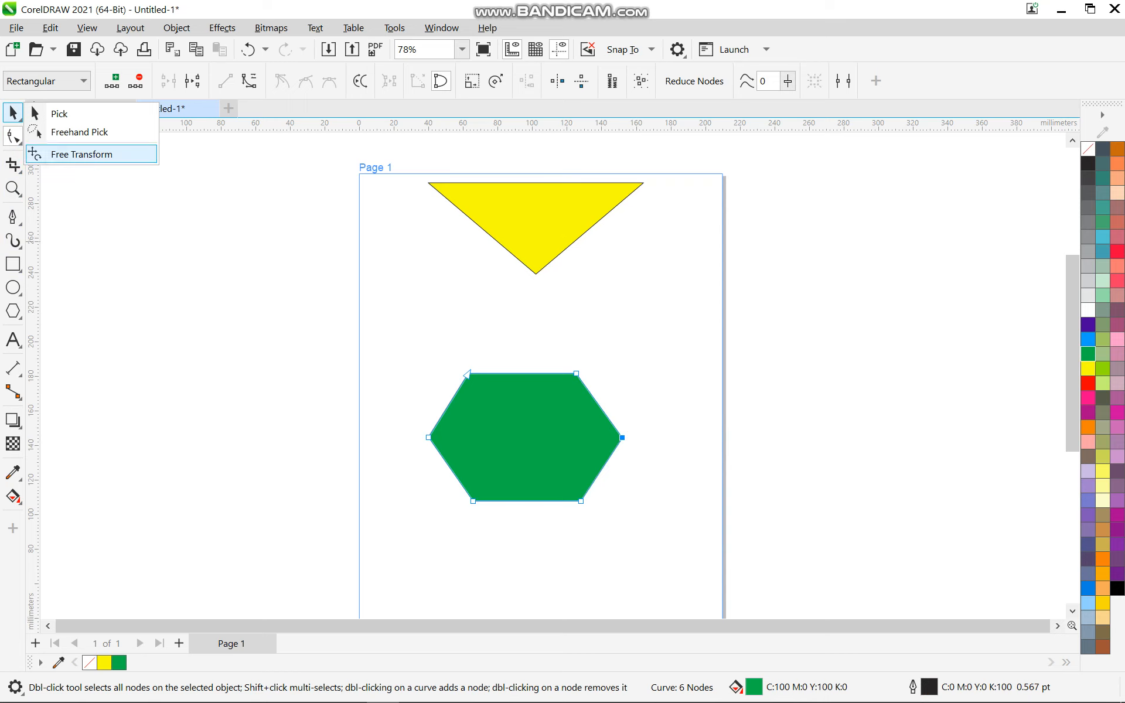
pyautogui.click(58, 114)
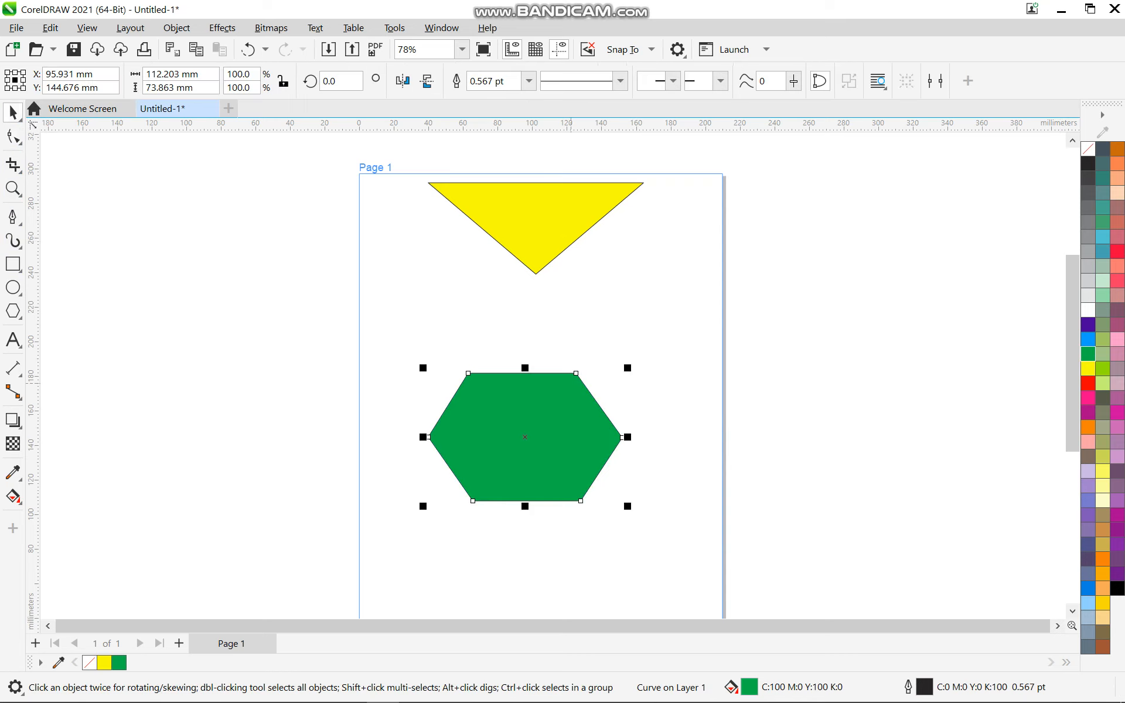
pyautogui.click(529, 81)
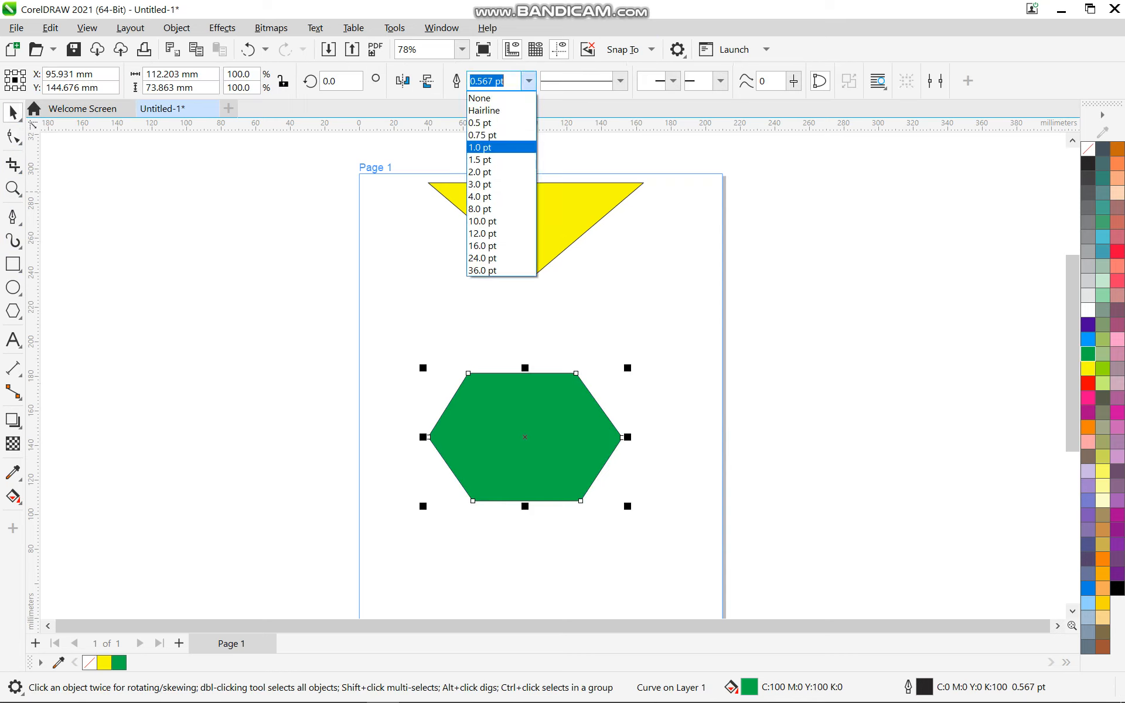
pyautogui.click(482, 147)
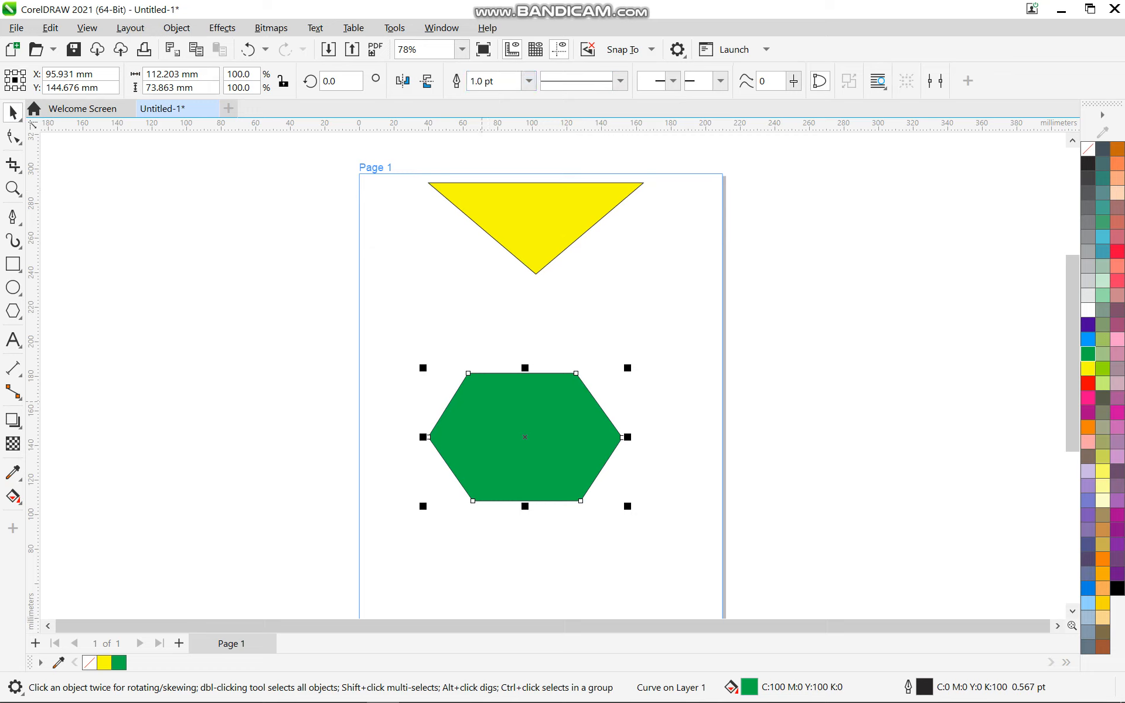
pyautogui.moveTo(627, 506); pyautogui.dragTo(563, 463)
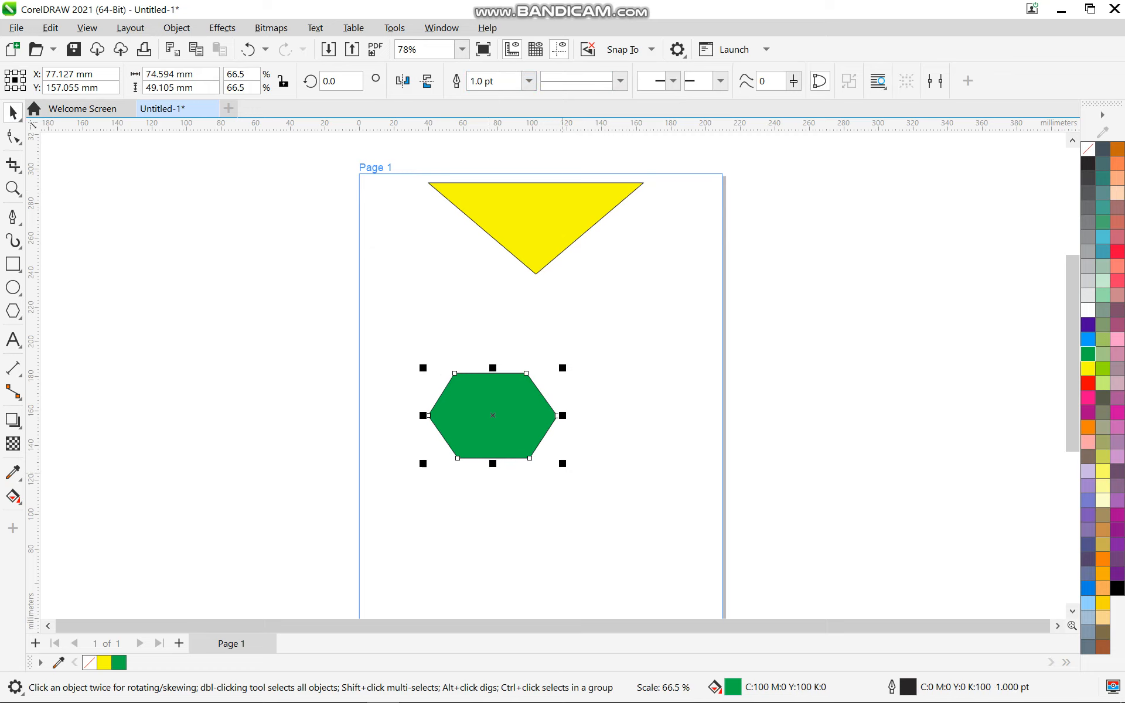
# - Scale the yellow triangle to about 65.6% and arrange it and the green hexagon in the page's upper-left and upper-right corners
pyautogui.click(571, 237)
pyautogui.moveTo(648, 279); pyautogui.dragTo(574, 248)
pyautogui.moveTo(501, 196); pyautogui.dragTo(442, 196)
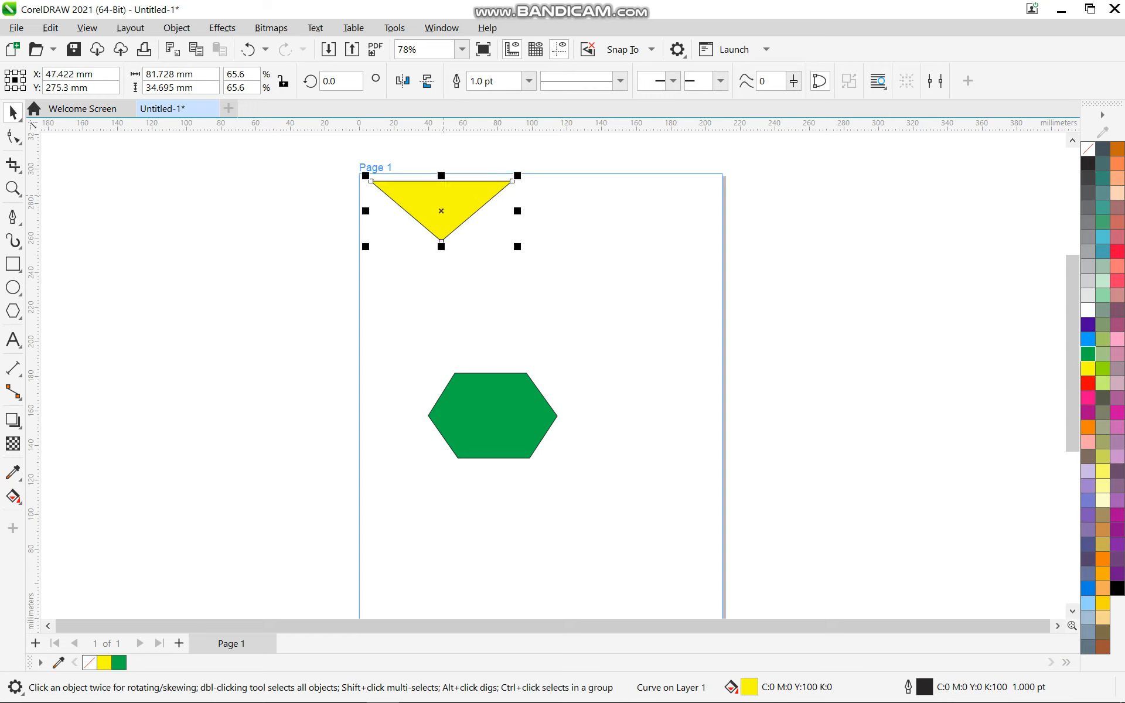
pyautogui.moveTo(492, 416); pyautogui.dragTo(650, 223)
pyautogui.click(509, 444)
# - Draw an arched open curve about 77 mm wide and 23 mm high with the Pen tool in the empty middle of the page
pyautogui.scroll(5, 509, 443)
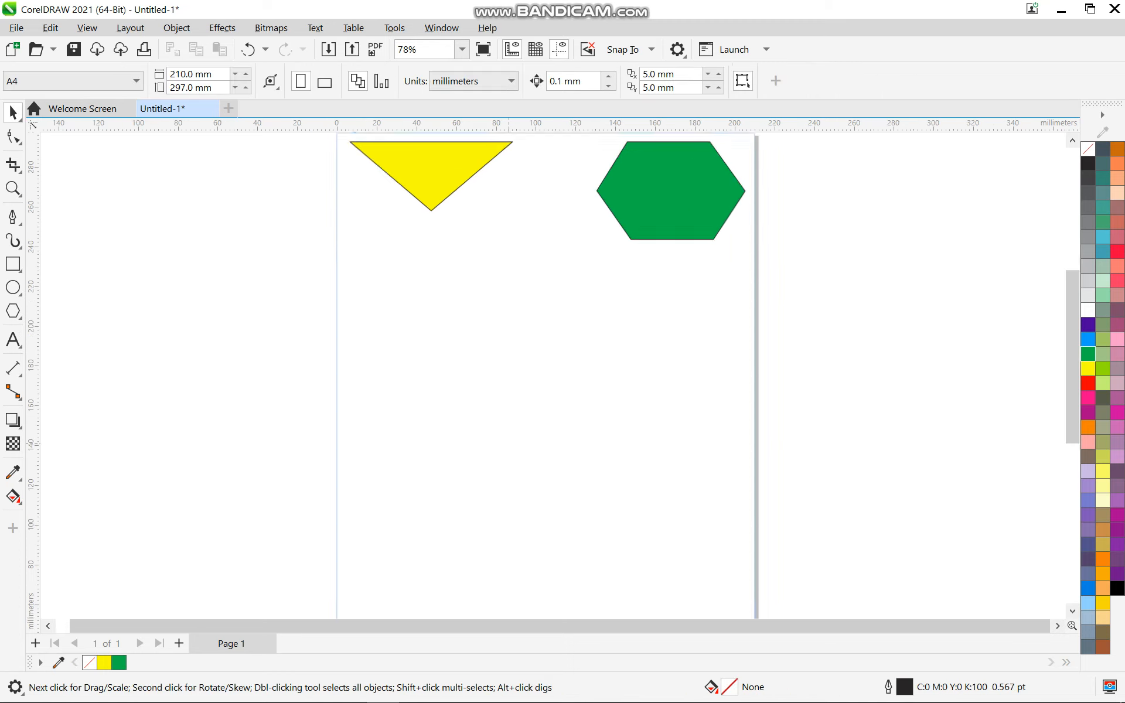
pyautogui.scroll(2, 494, 440)
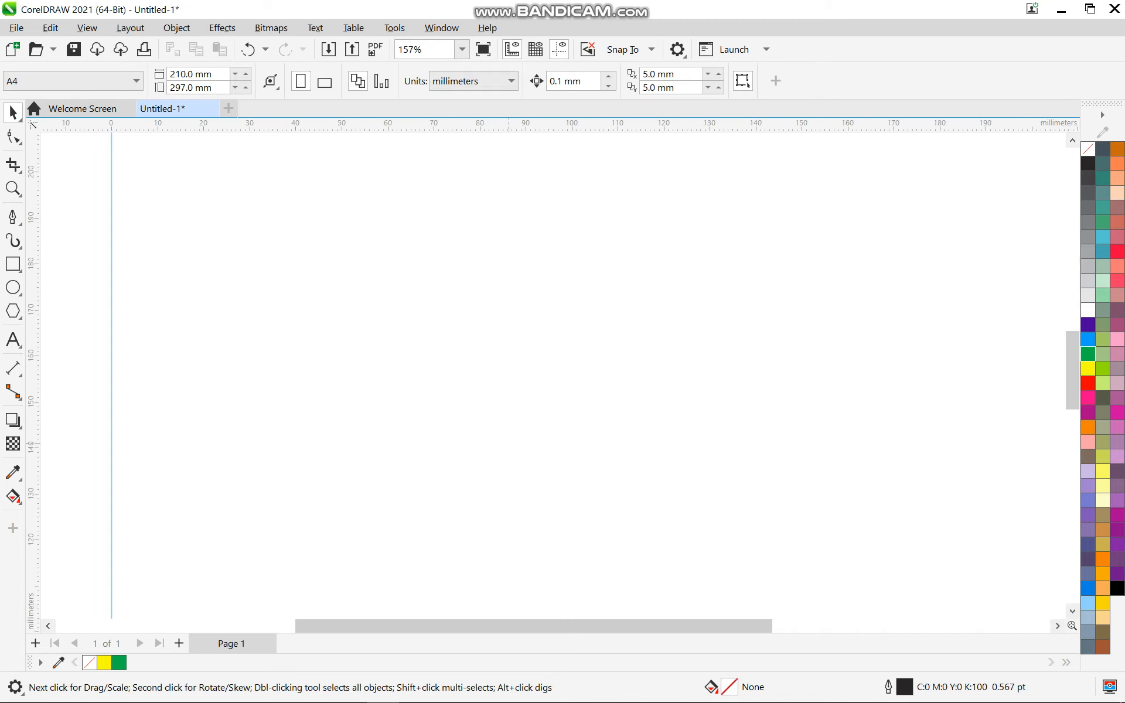
pyautogui.moveTo(599, 625); pyautogui.dragTo(638, 626)
pyautogui.scroll(3, 424, 369)
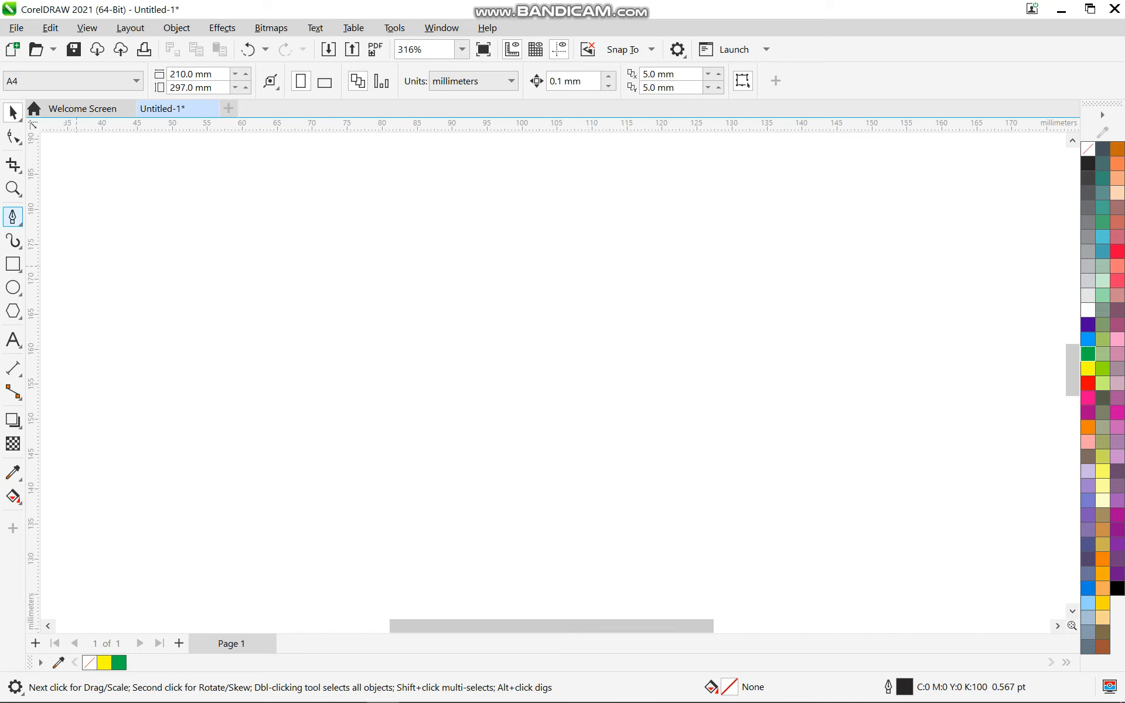
pyautogui.click(20, 223)
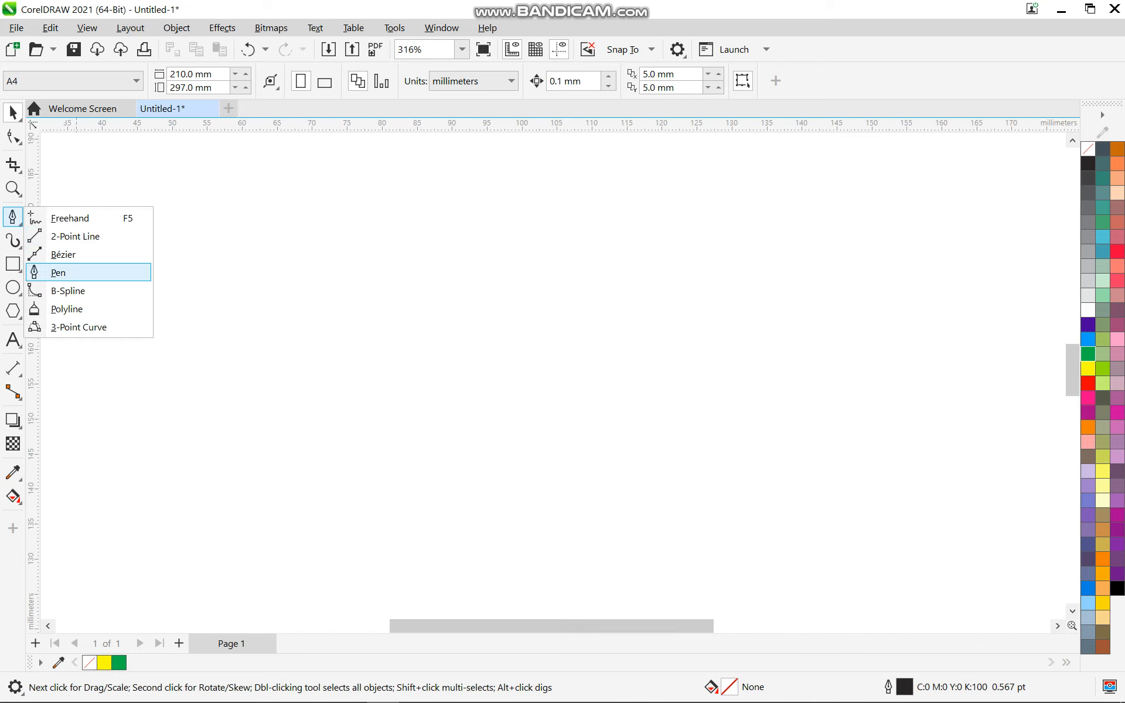
pyautogui.click(58, 273)
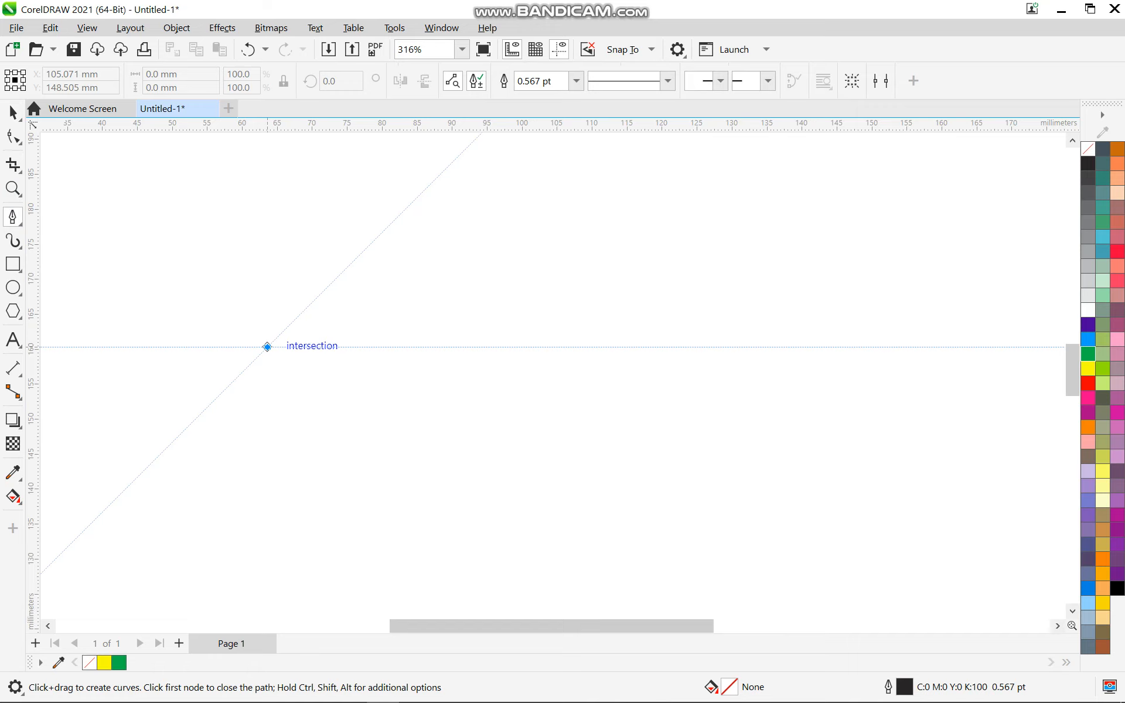
pyautogui.click(267, 347)
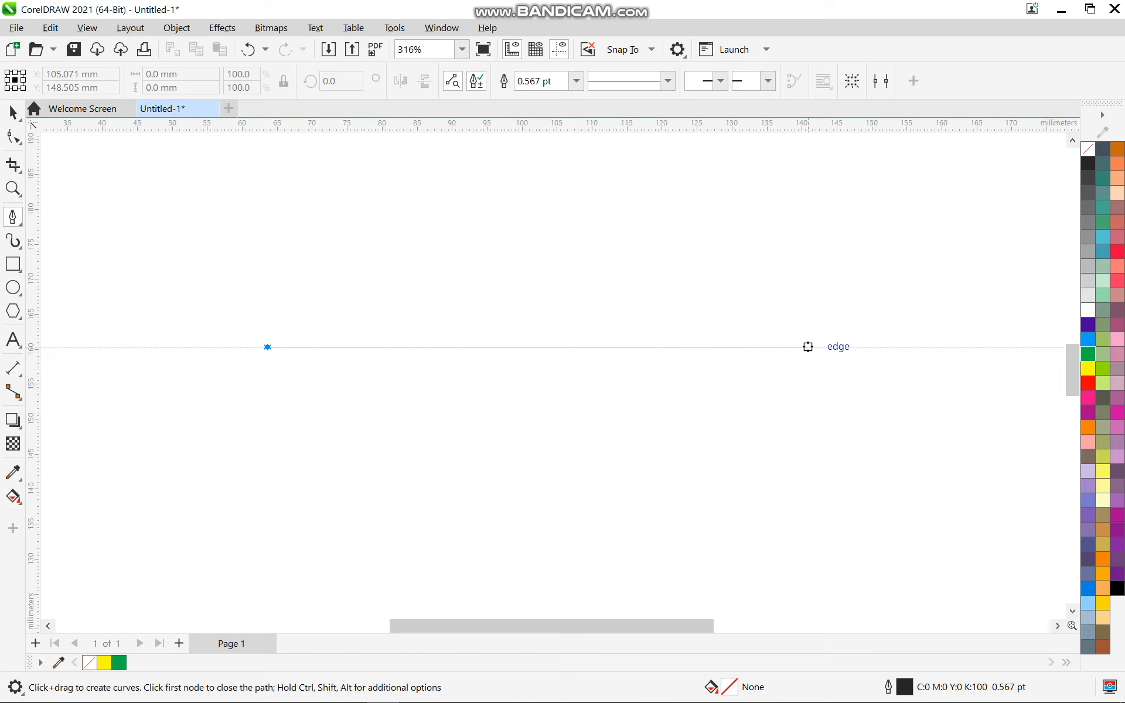
pyautogui.click(808, 347)
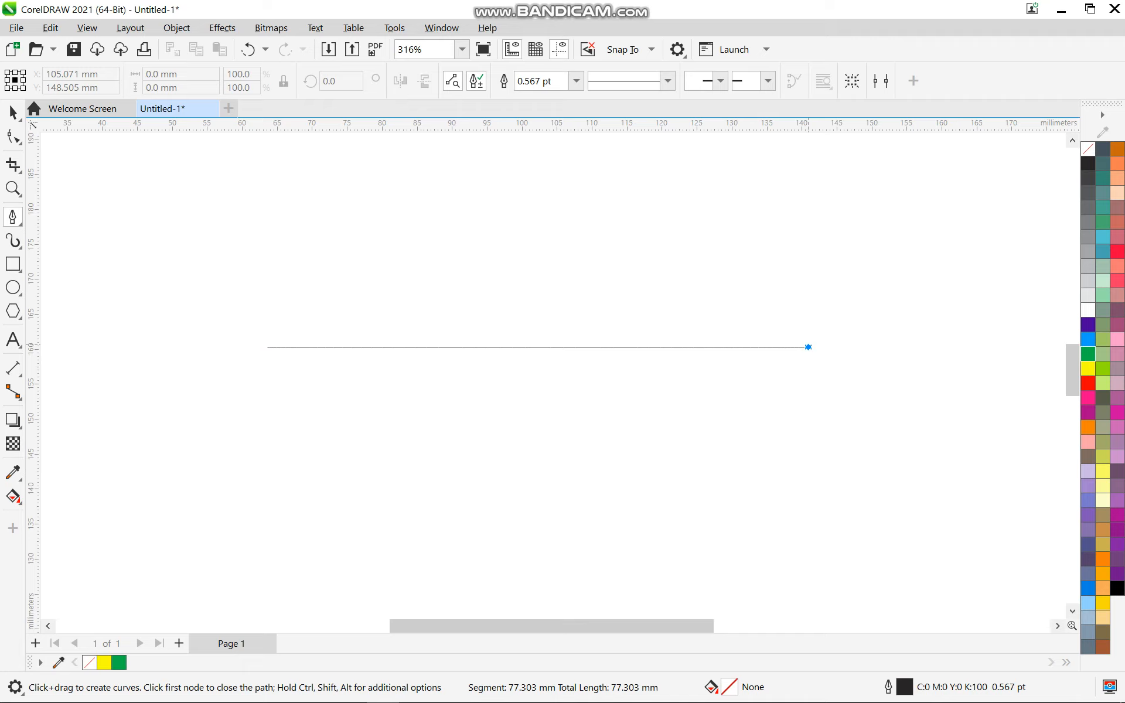
pyautogui.moveTo(808, 347); pyautogui.dragTo(983, 561)
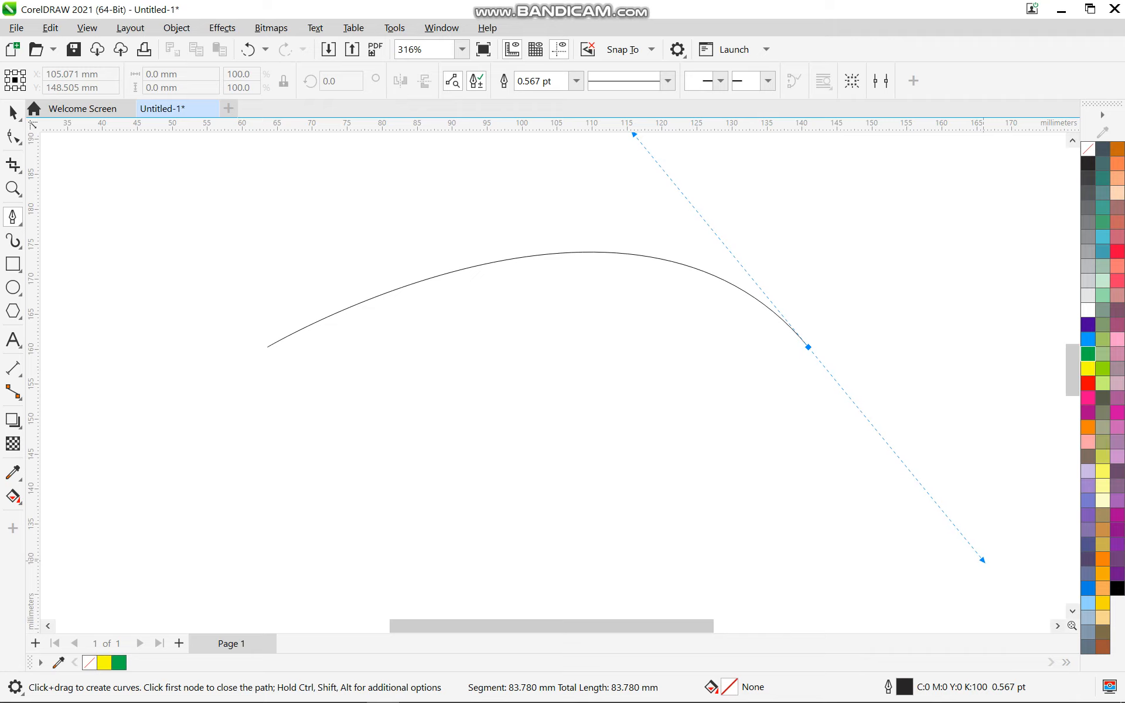
pyautogui.moveTo(982, 560); pyautogui.dragTo(718, 630)
pyautogui.moveTo(716, 626); pyautogui.dragTo(654, 626)
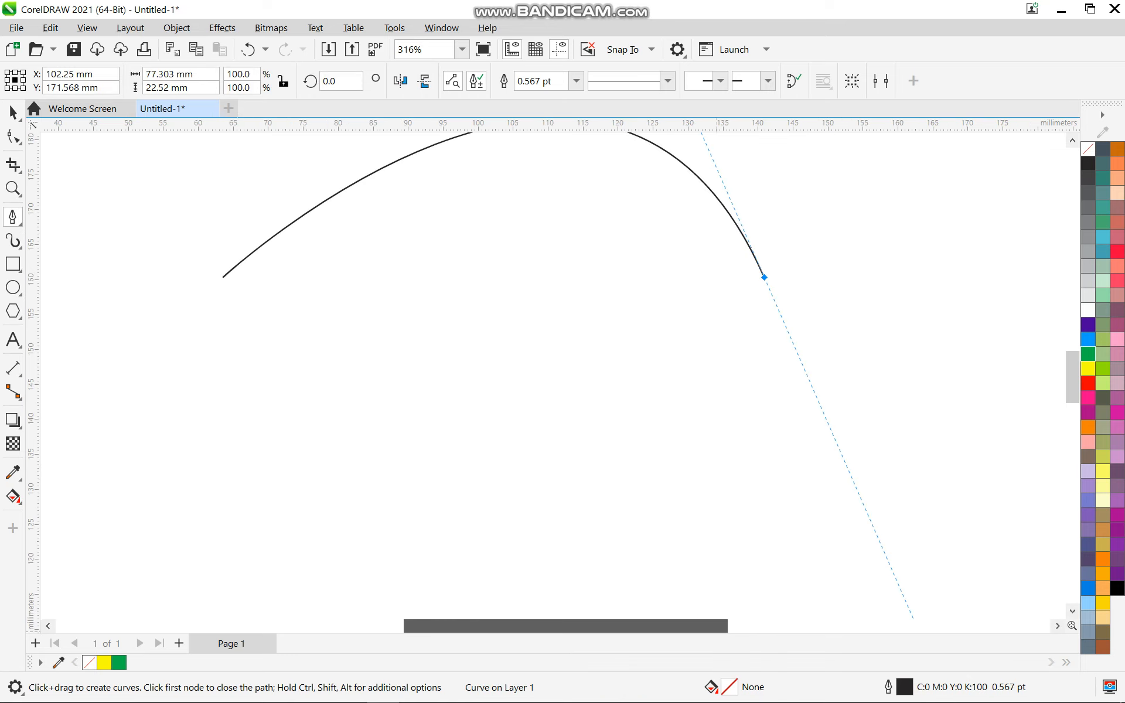
pyautogui.scroll(1, 637, 283)
pyautogui.scroll(-2, 637, 284)
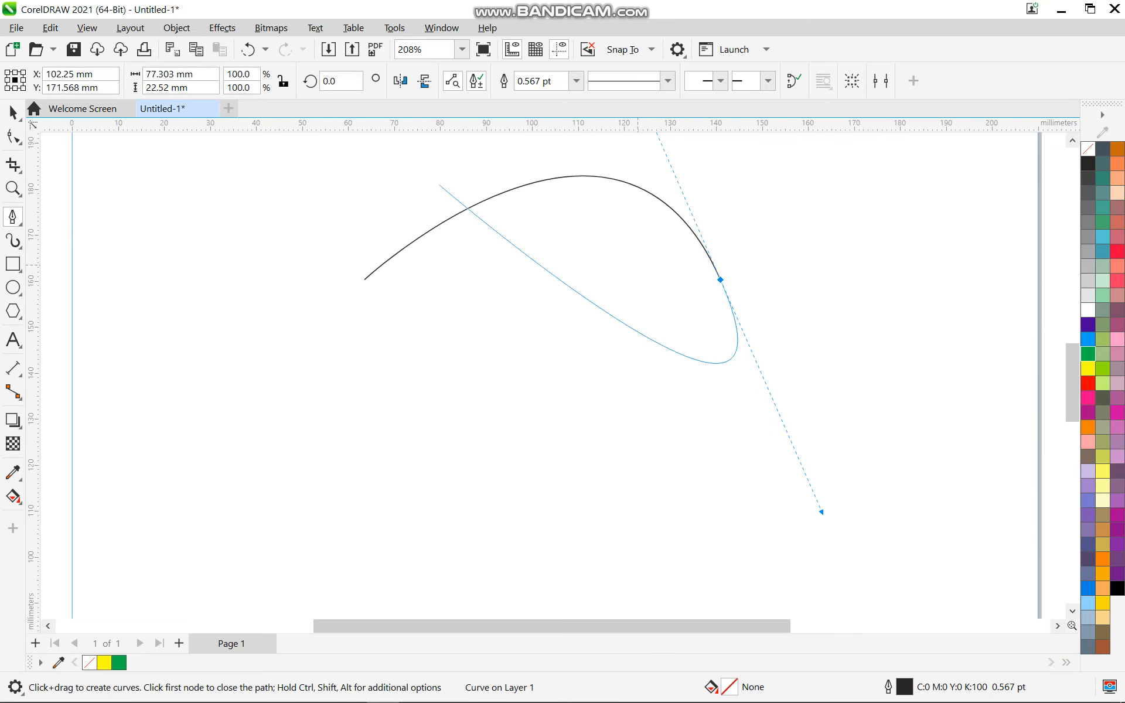
pyautogui.click(13, 111)
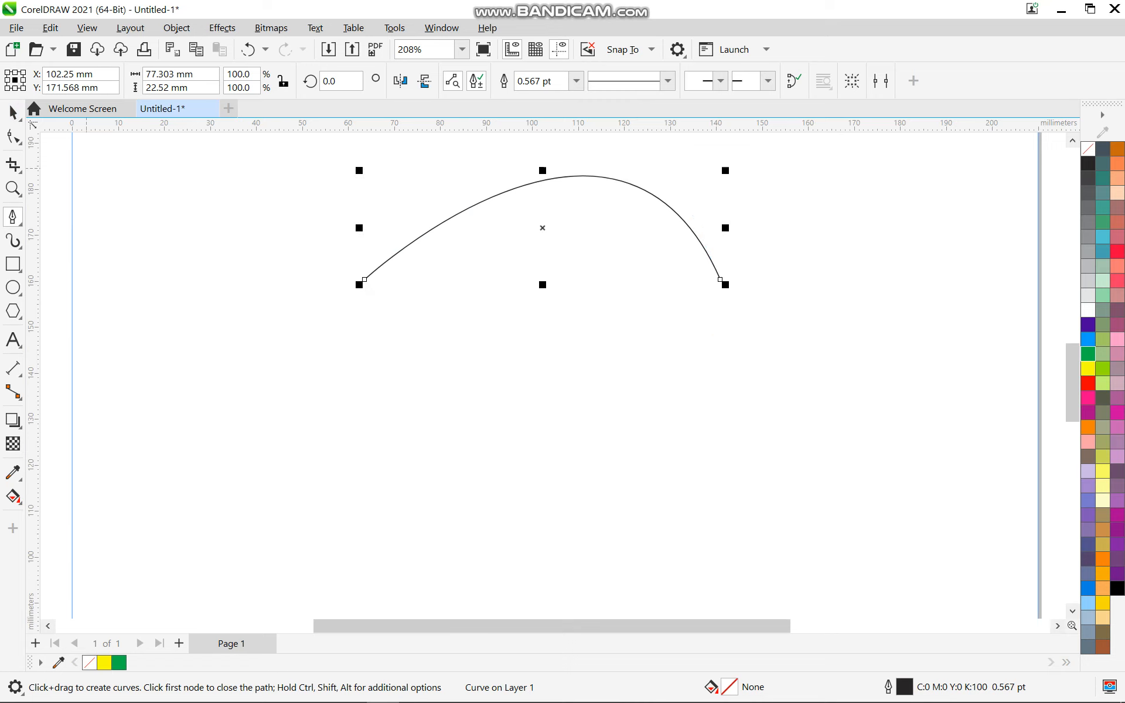
# - Draw a second open Pen curve about 118 mm wide and 18 mm high below the arch, bending back past its start
pyautogui.press('space')
pyautogui.click(357, 413)
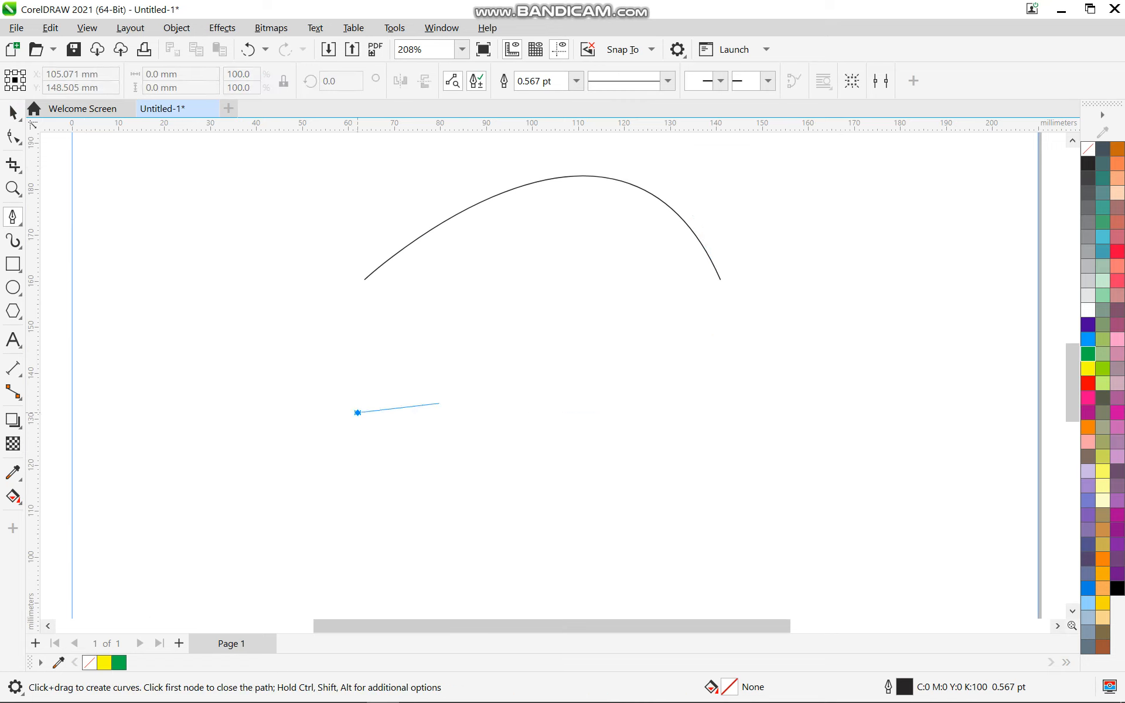
pyautogui.moveTo(796, 418); pyautogui.dragTo(1065, 249)
pyautogui.moveTo(736, 626); pyautogui.dragTo(495, 626)
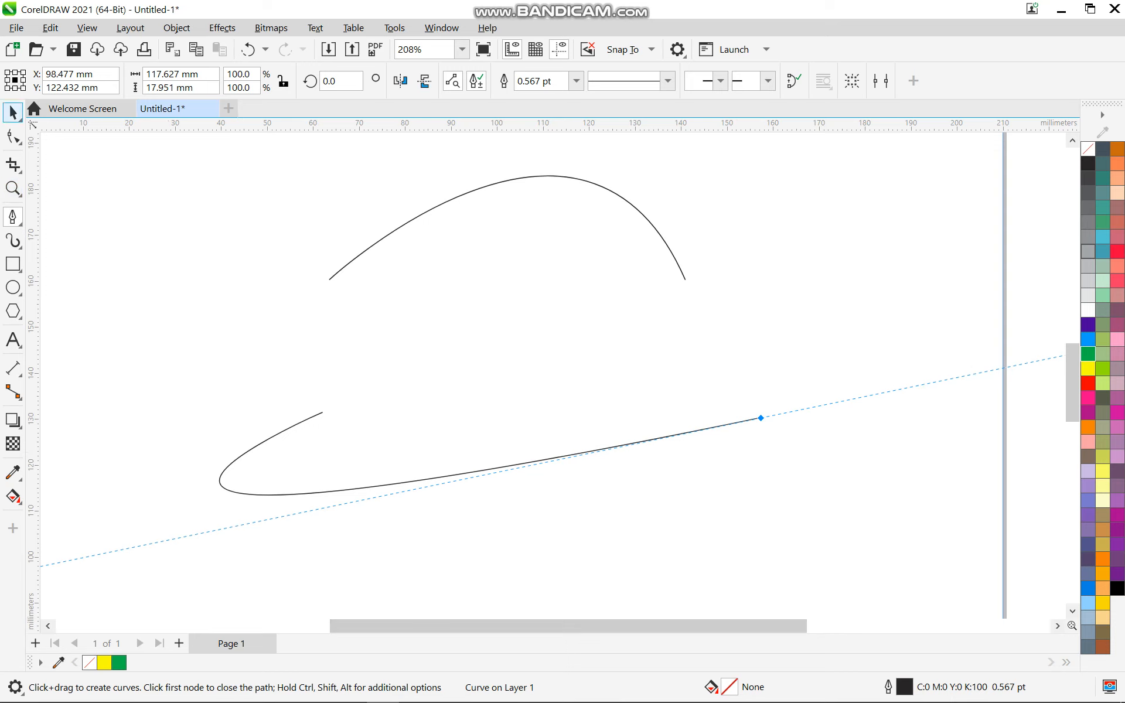
# - Delete the lower curve and the arched curve above it
pyautogui.click(13, 113)
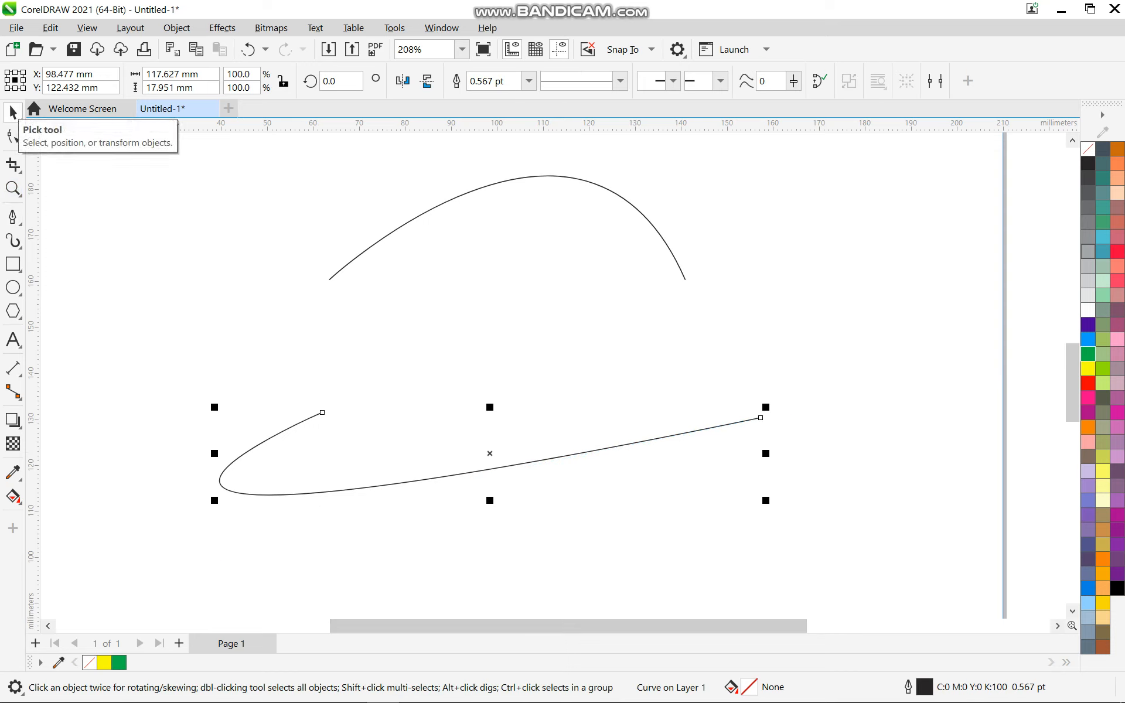
pyautogui.press('Delete')
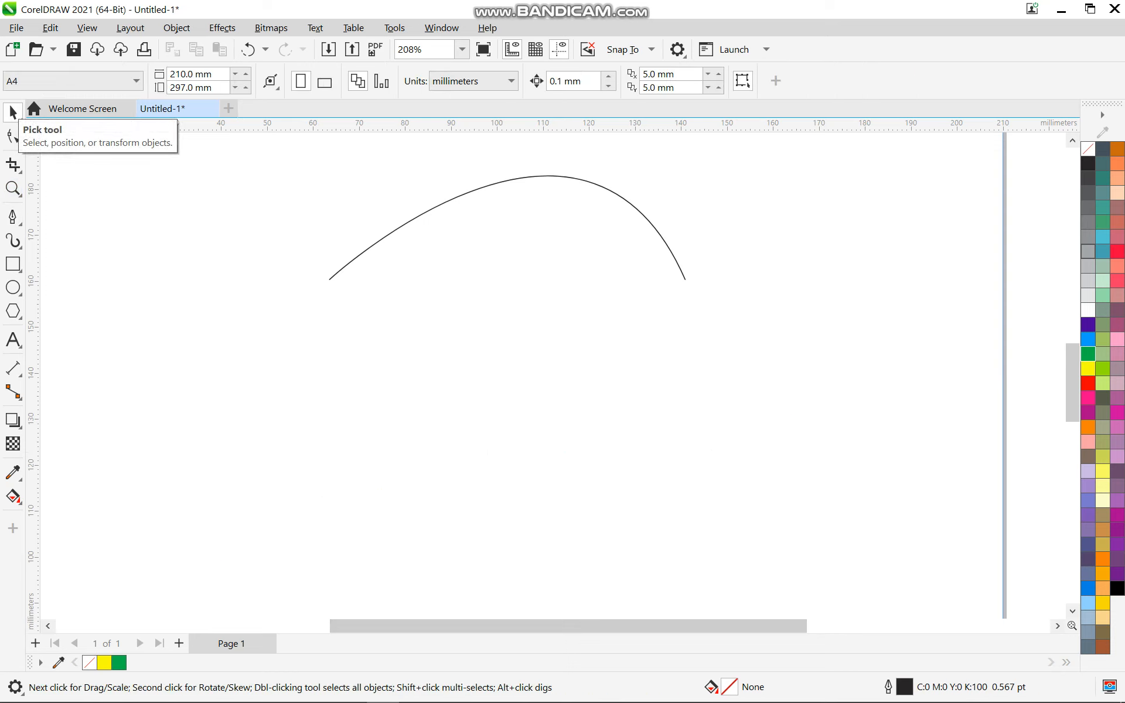
pyautogui.hotkey('ctrl', 'a')
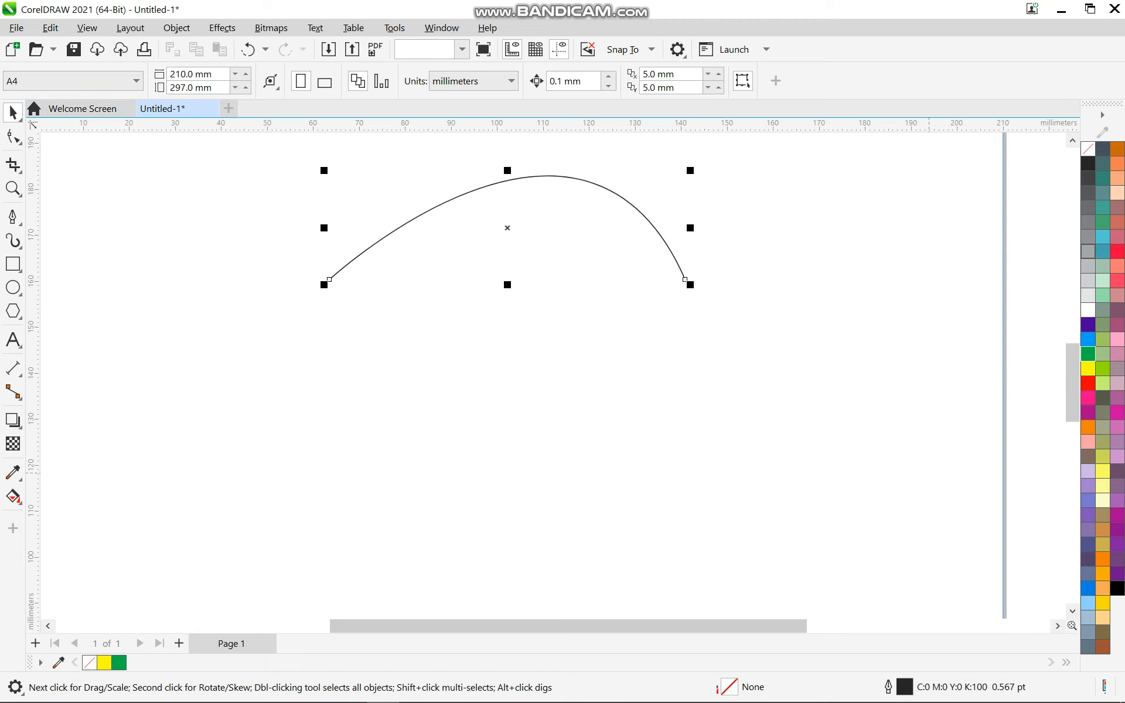
pyautogui.press('Delete')
# - Draw a flat hooked curve about 111 mm wide and 9 mm high with the Pen tool in the middle of the page
pyautogui.click(19, 223)
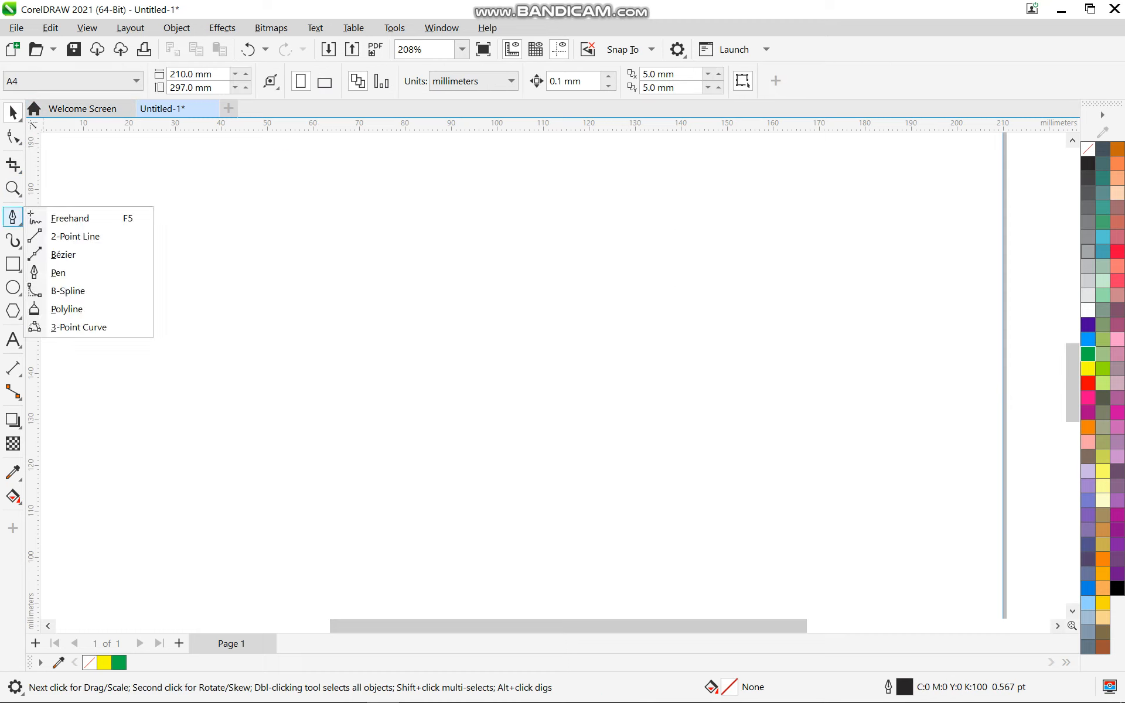
pyautogui.click(59, 272)
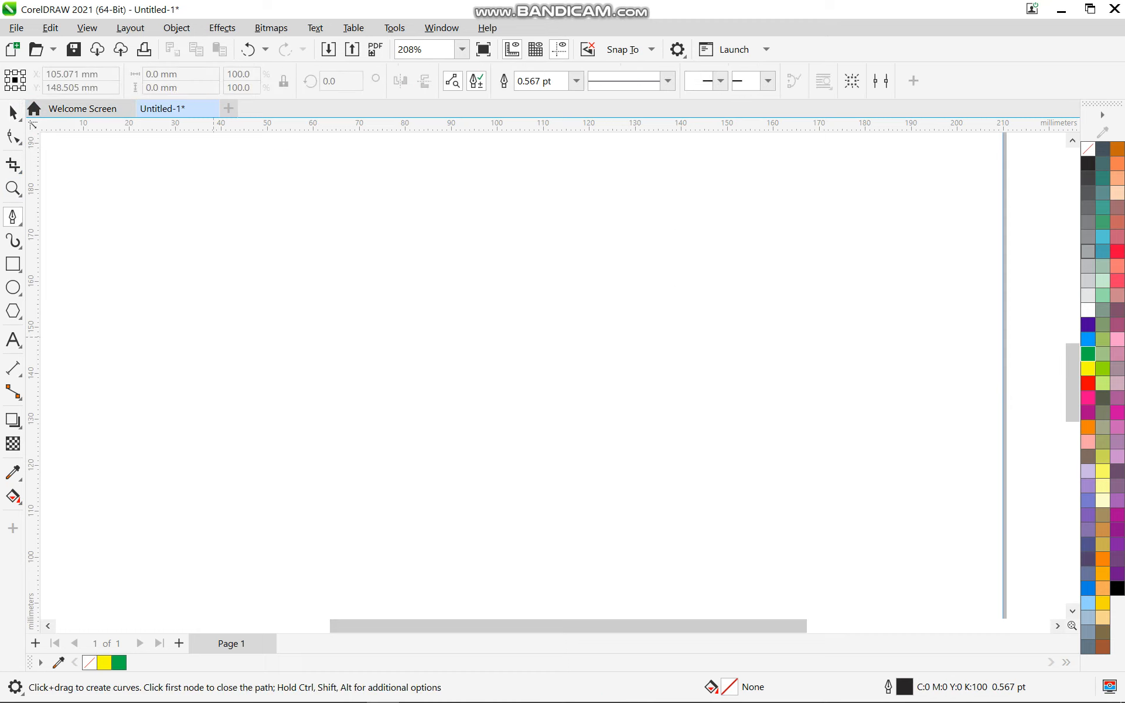
pyautogui.click(214, 337)
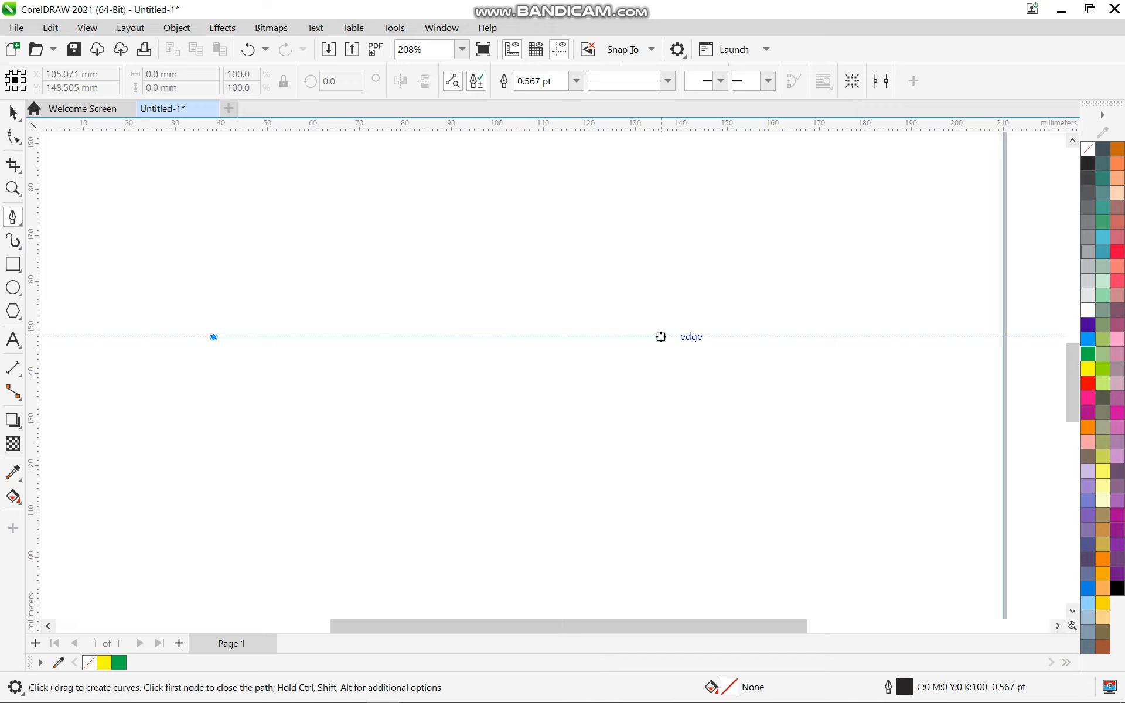
pyautogui.click(661, 337)
pyautogui.moveTo(661, 337); pyautogui.dragTo(730, 417)
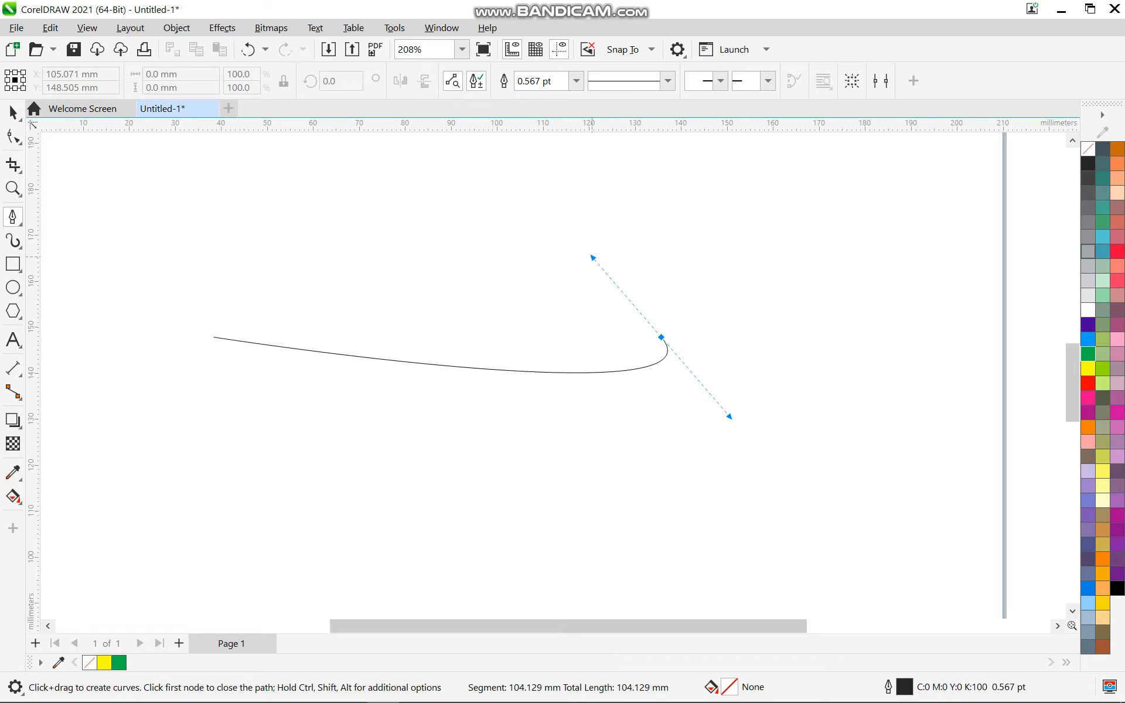
pyautogui.moveTo(730, 417); pyautogui.dragTo(1076, 248)
pyautogui.moveTo(731, 626); pyautogui.dragTo(524, 625)
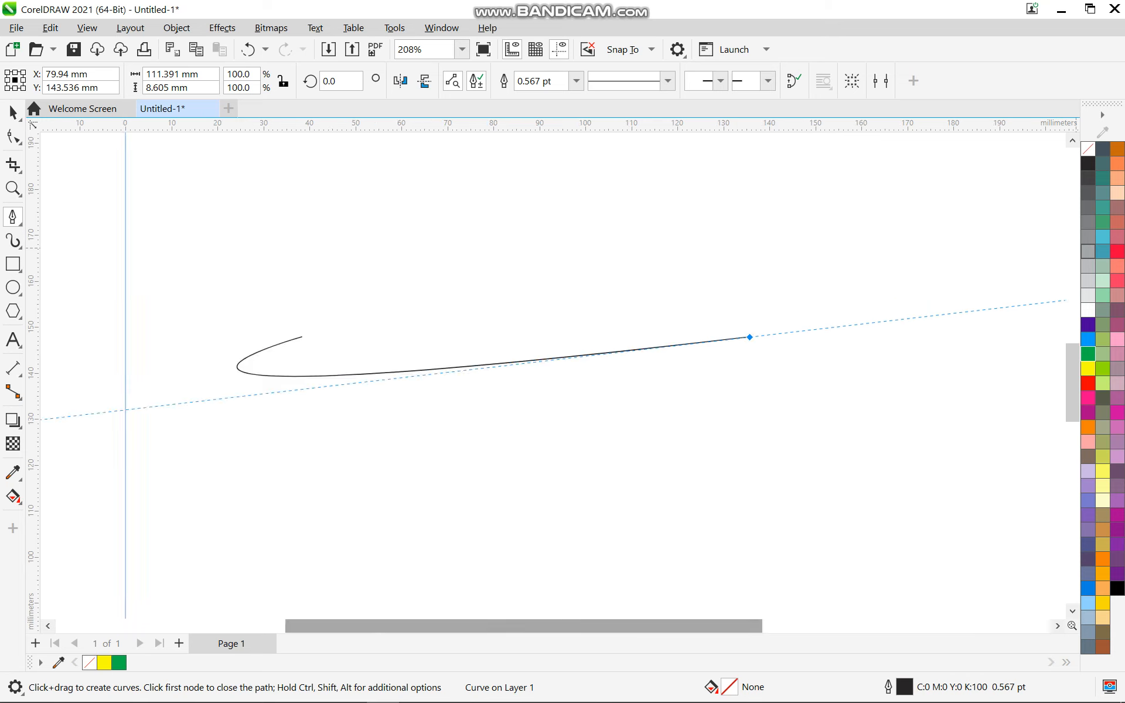
# - Finish the hooked Pen curve and delete it from the page
pyautogui.scroll(-5, 536, 385)
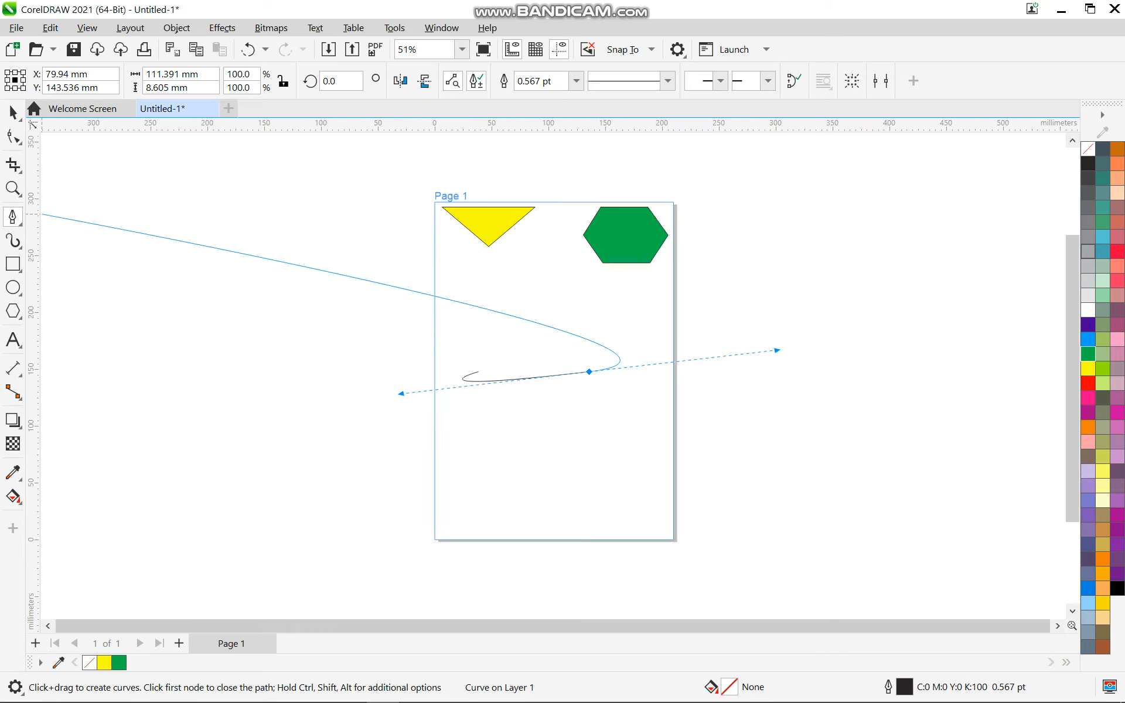
pyautogui.press('space')
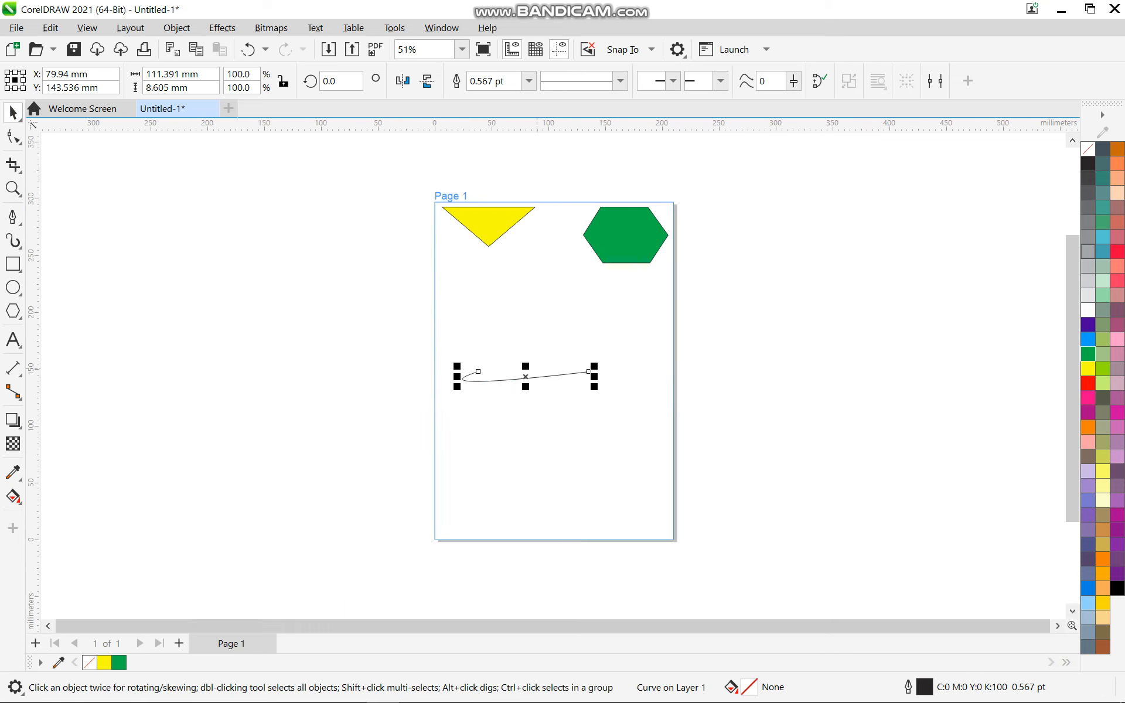
pyautogui.press('Delete')
# - Draw an open hooked Pen curve about 144 mm wide and 33 mm high in the middle of the page
pyautogui.press('space')
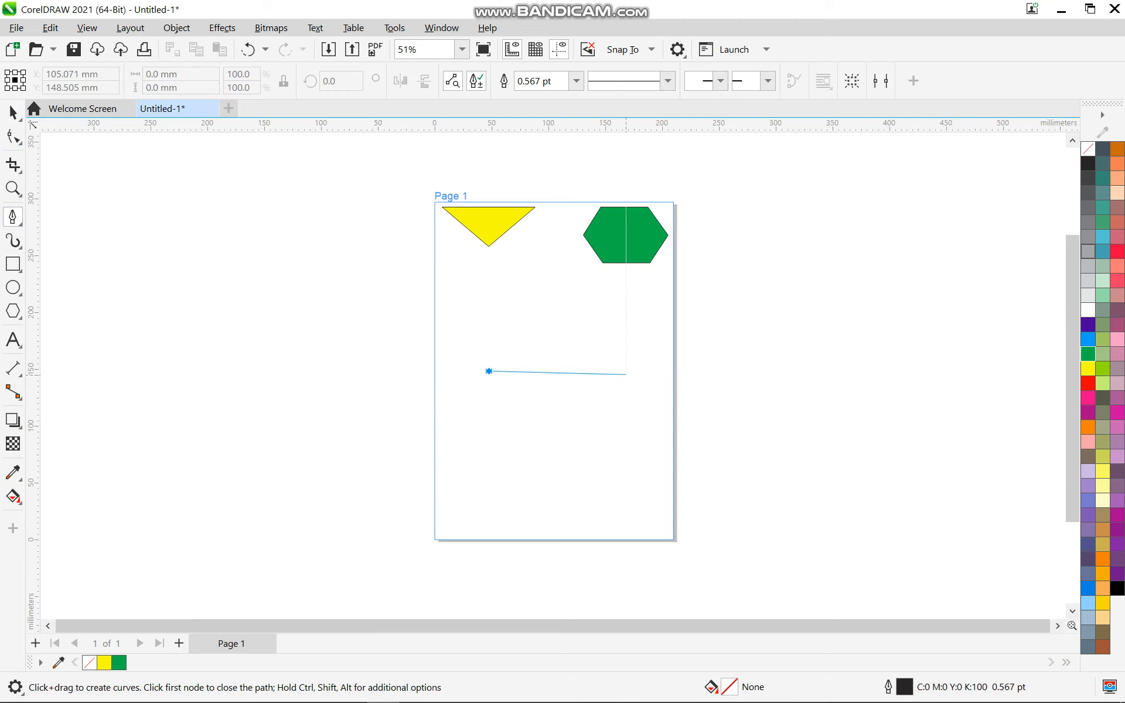
pyautogui.moveTo(630, 371); pyautogui.dragTo(489, 419)
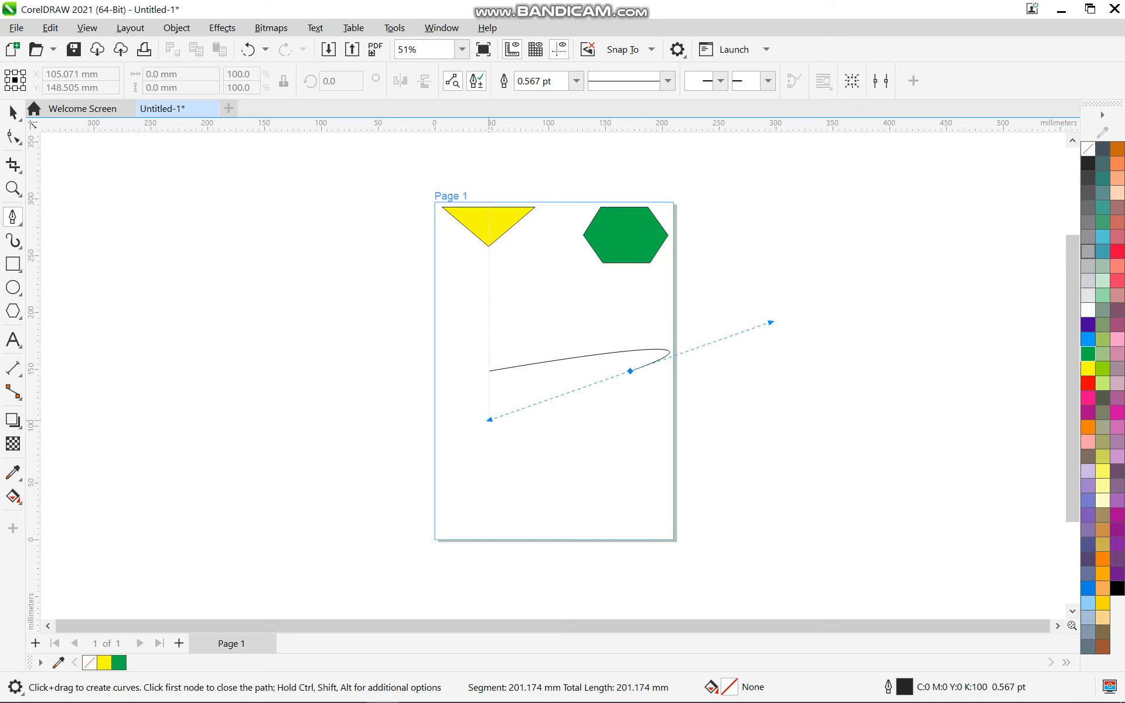
pyautogui.moveTo(489, 420); pyautogui.dragTo(827, 404)
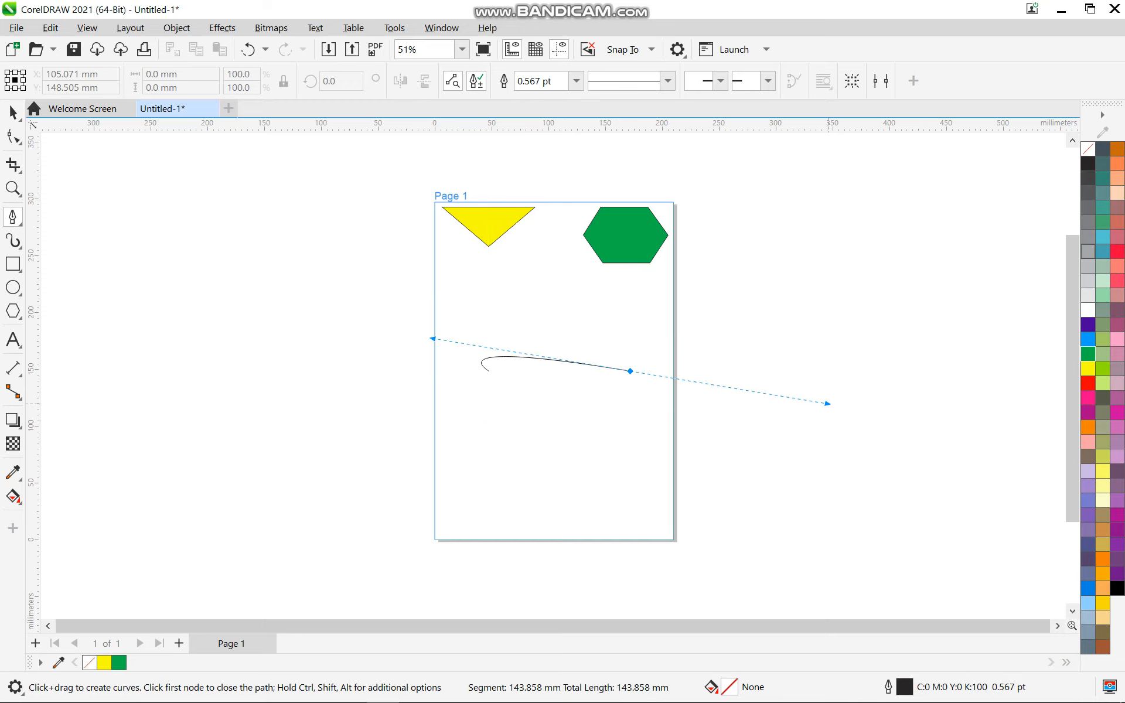
pyautogui.moveTo(828, 403); pyautogui.dragTo(877, 288)
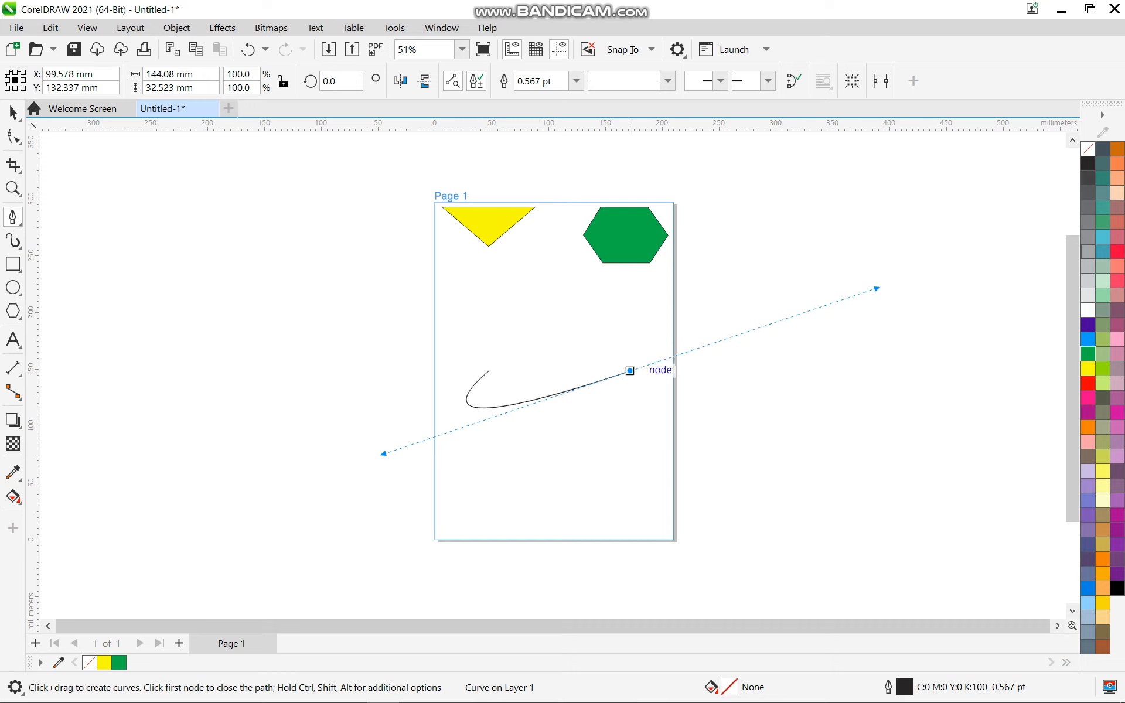
# - Try to close the hooked curve with a curved segment pulled out at its start node
pyautogui.click(630, 371)
pyautogui.moveTo(489, 371); pyautogui.dragTo(535, 391)
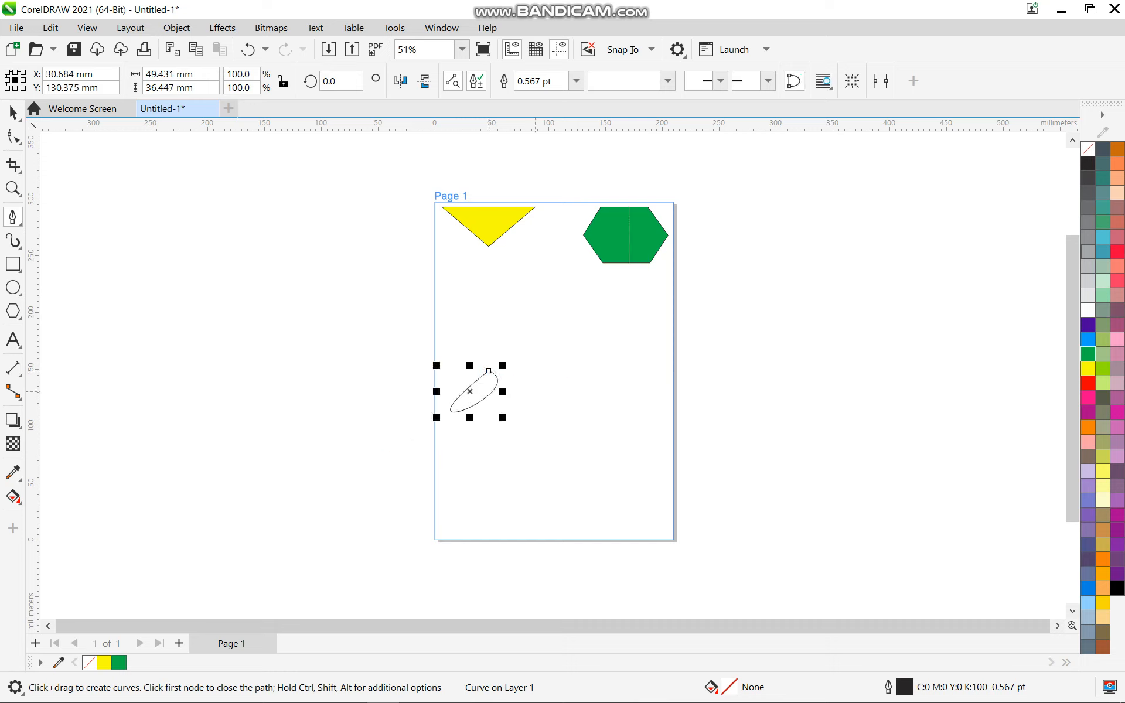
pyautogui.moveTo(630, 370); pyautogui.dragTo(879, 288)
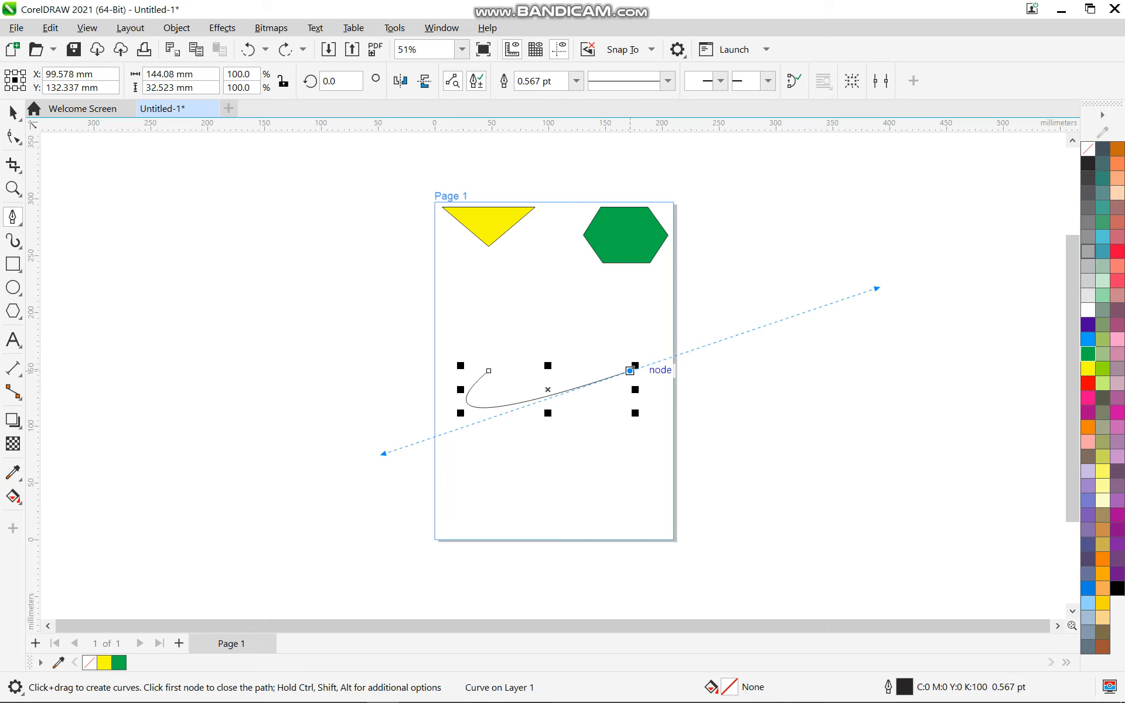
# - Close the hooked curve with a long straight segment ending below the start node and a short vertical segment up to it
pyautogui.click(630, 370)
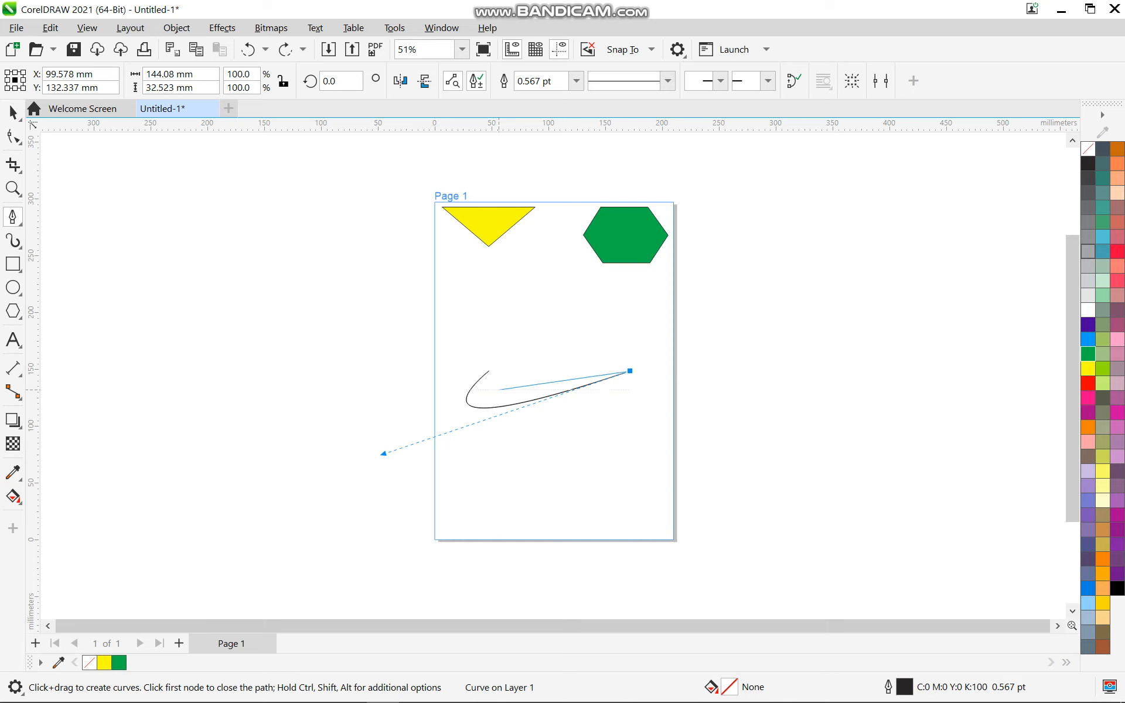
pyautogui.click(489, 390)
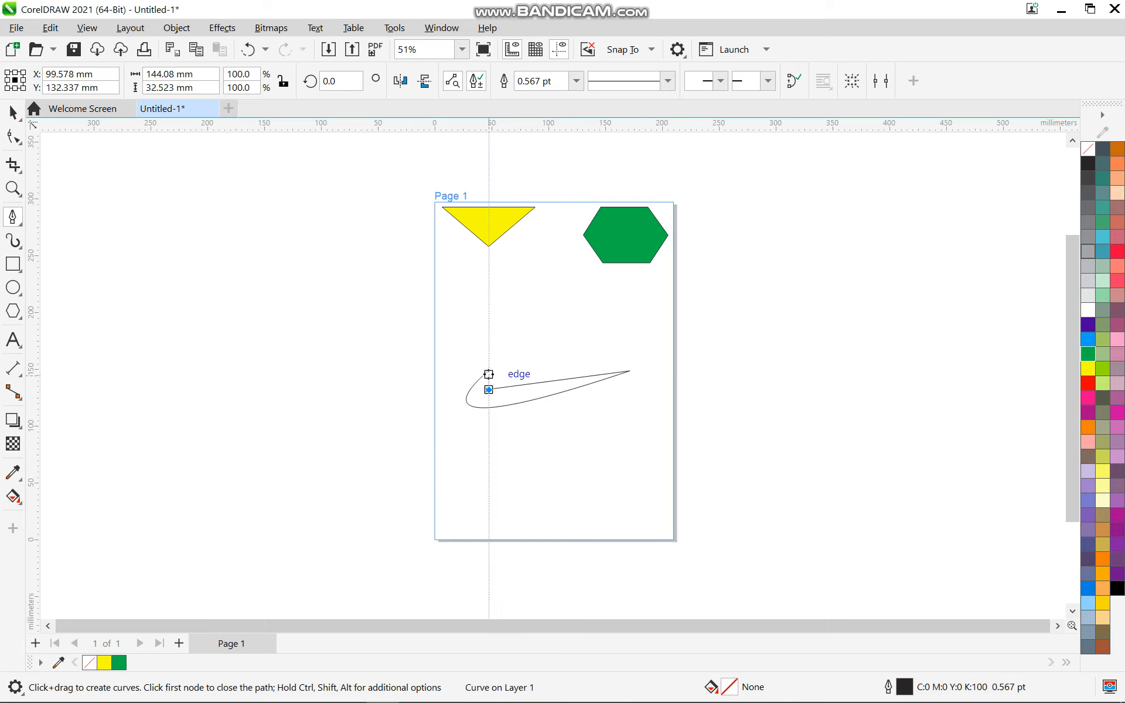
pyautogui.click(488, 371)
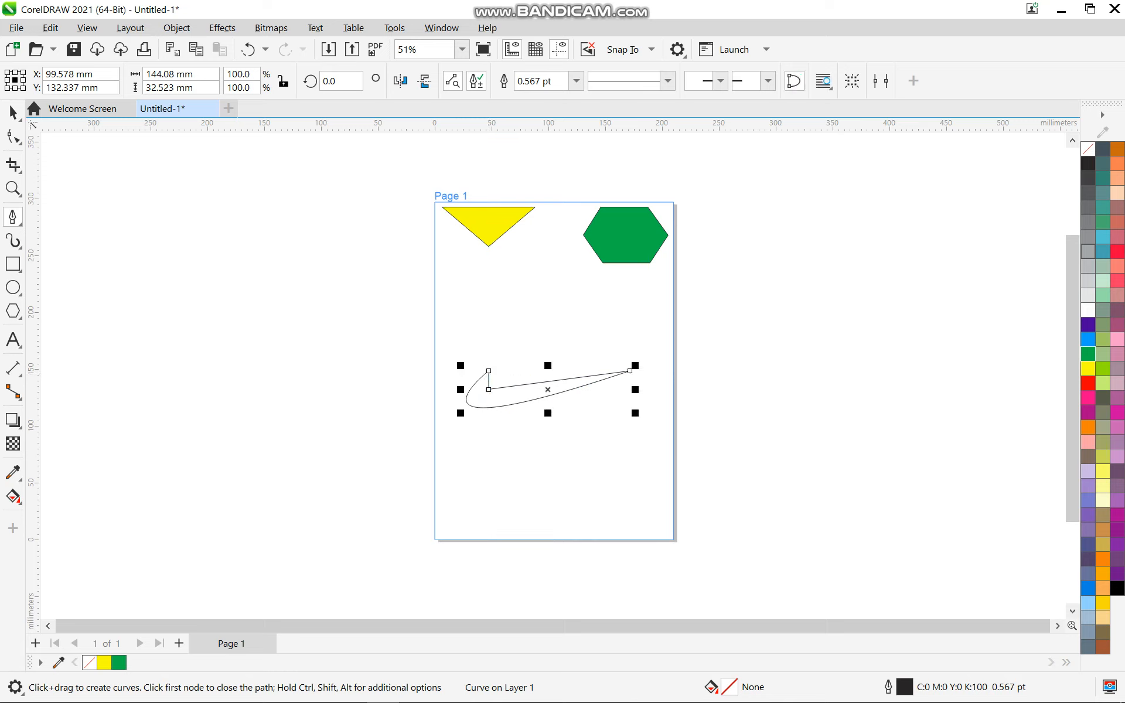
pyautogui.press('space')
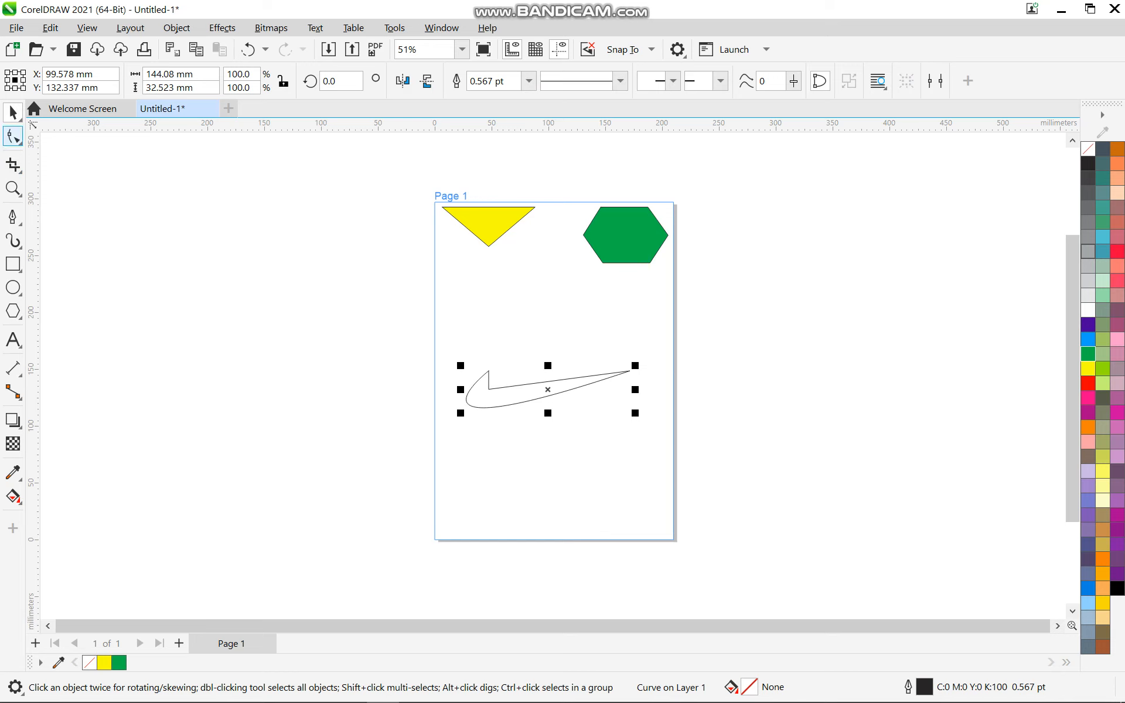
# - Convert the closed shape's long straight edge to a curve and delete its inner corner node
pyautogui.click(13, 137)
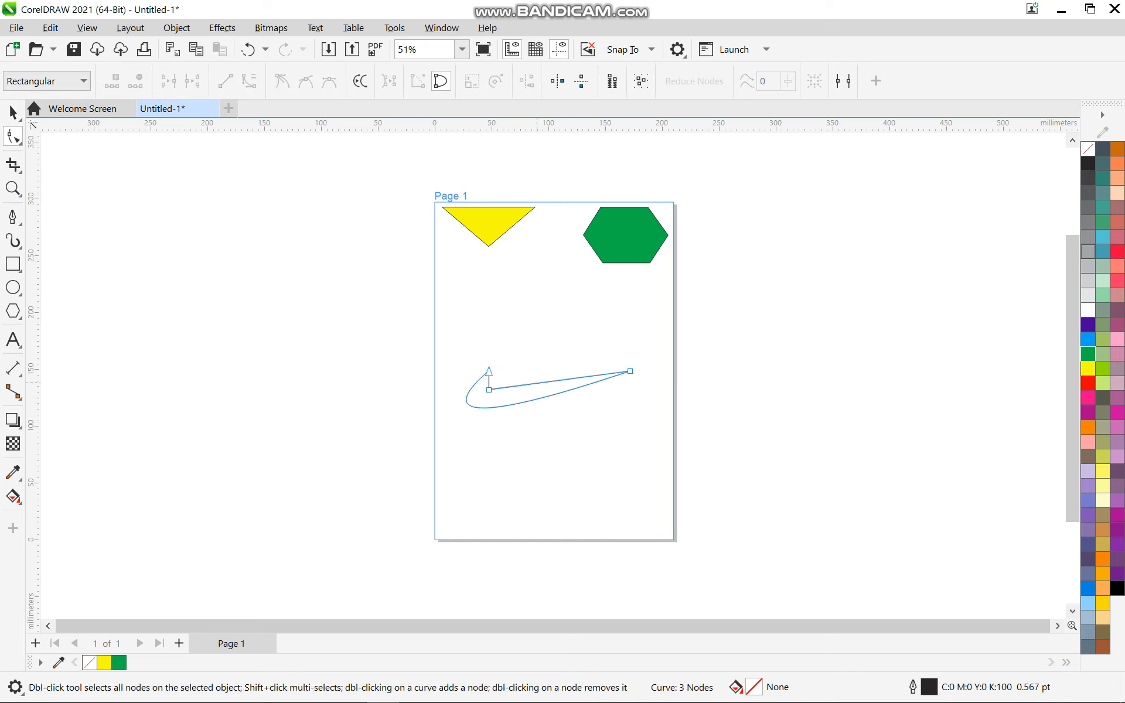
pyautogui.click(536, 382)
pyautogui.rightClick(536, 383)
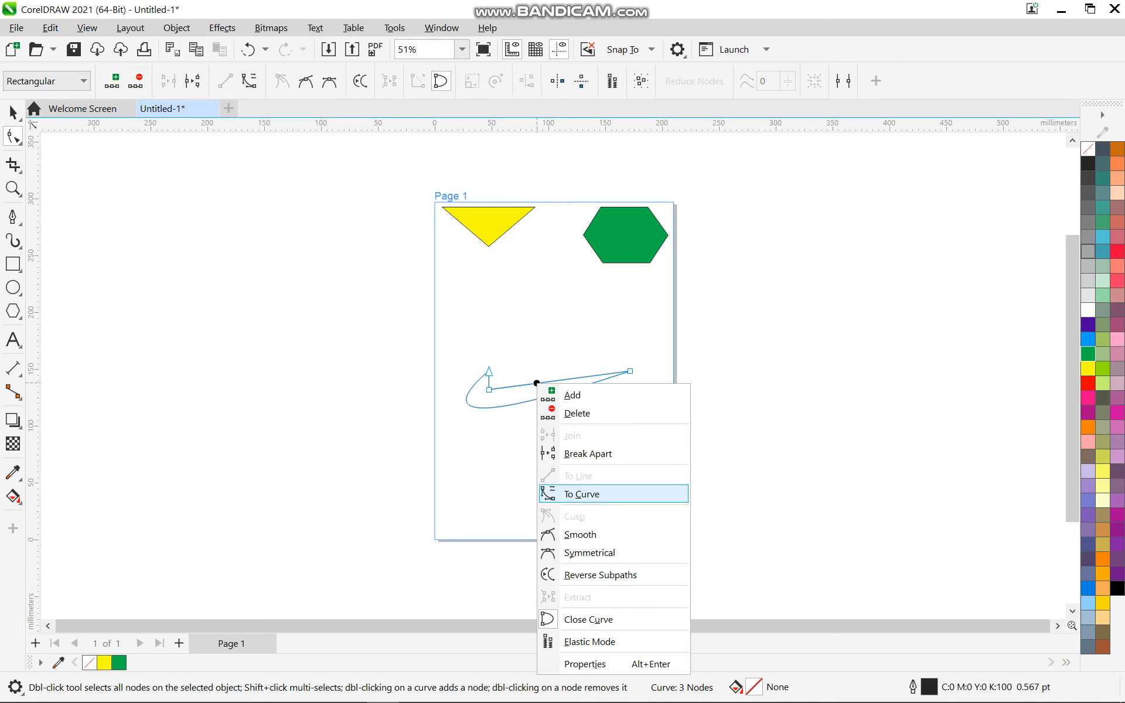
pyautogui.click(582, 494)
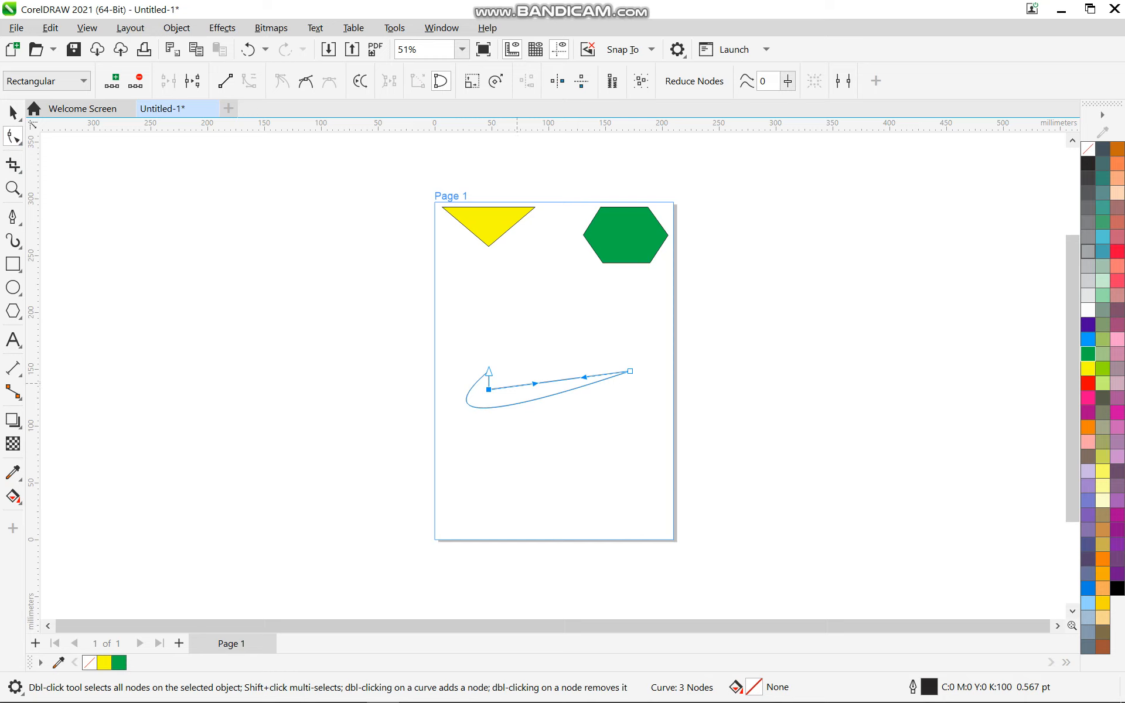
pyautogui.click(512, 386)
pyautogui.moveTo(511, 386); pyautogui.dragTo(503, 395)
pyautogui.press('Delete')
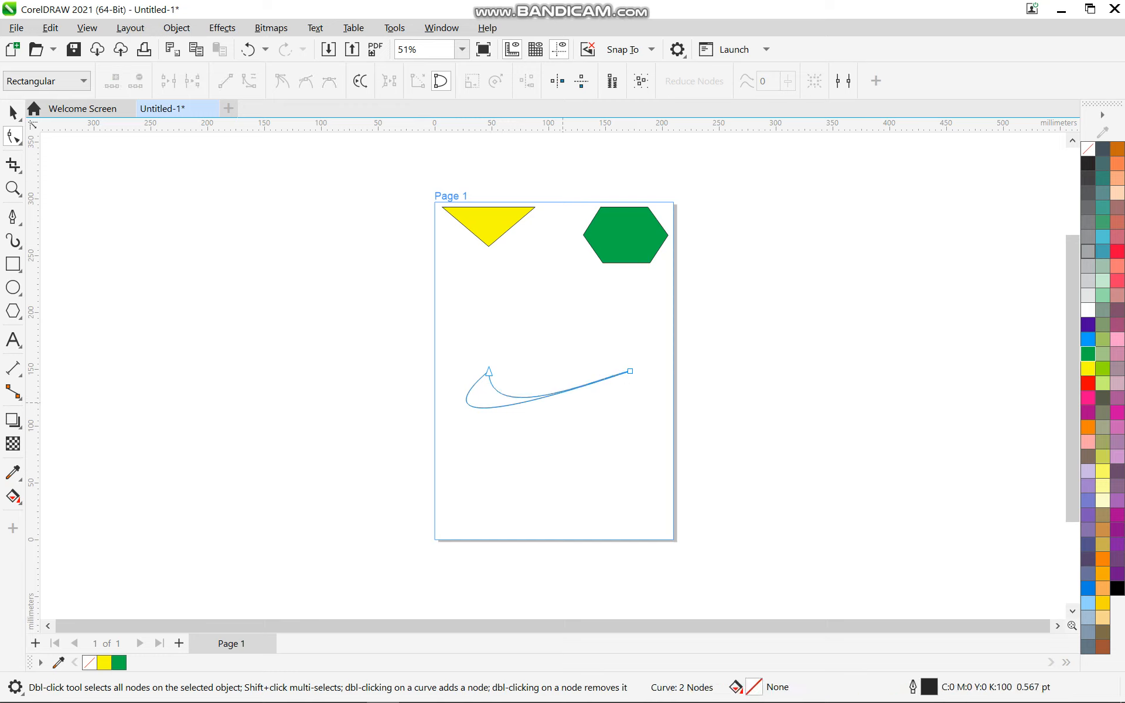
# - Bend the shape's inner edge toward its outer curve to form a thin swoosh
pyautogui.moveTo(527, 395); pyautogui.dragTo(499, 398)
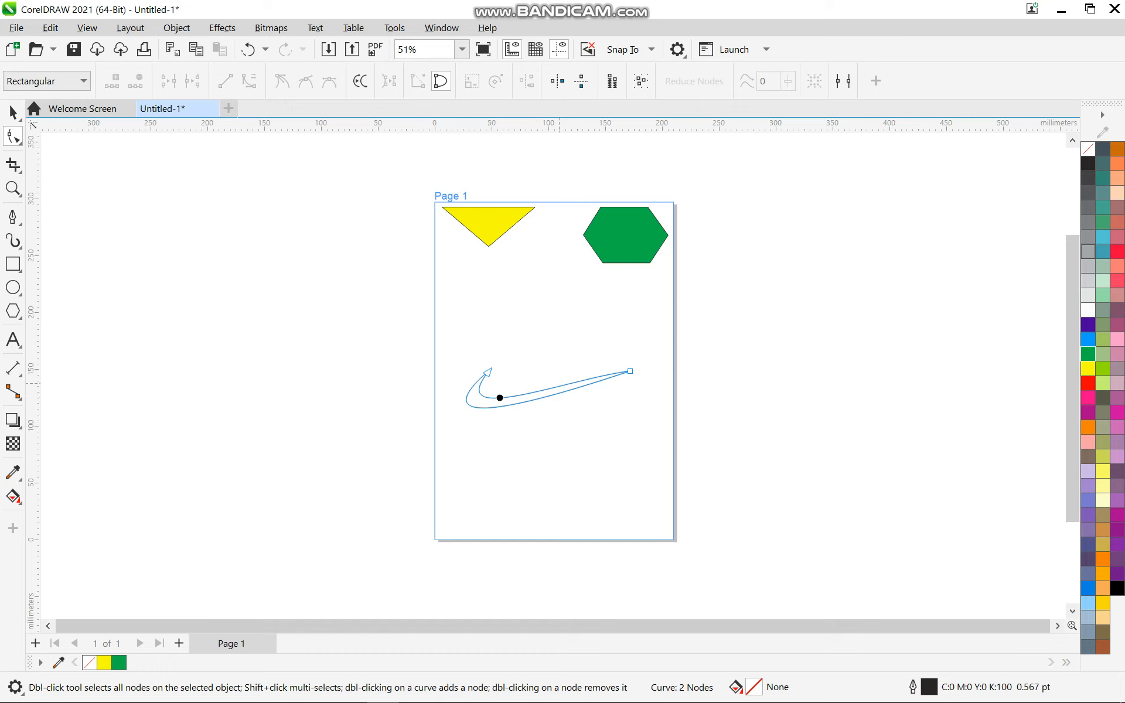
pyautogui.moveTo(559, 387); pyautogui.dragTo(550, 390)
pyautogui.click(564, 454)
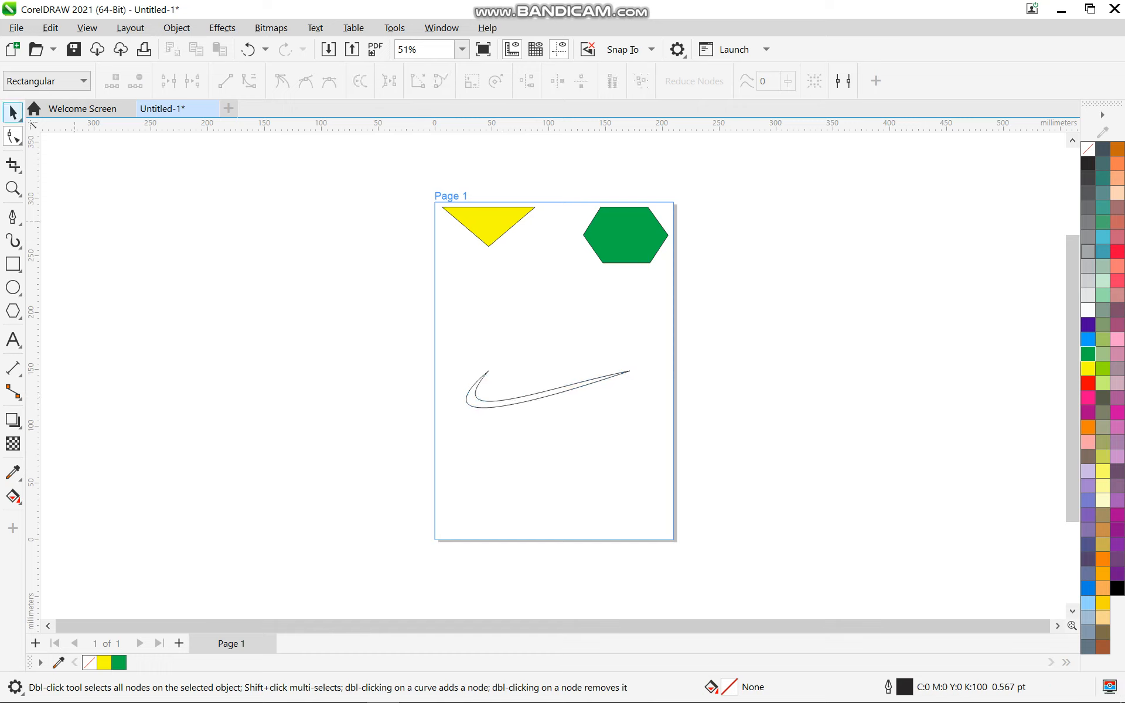
# - Delete the swoosh shape from the page
pyautogui.click(13, 112)
pyautogui.moveTo(434, 331)
pyautogui.mouseDown()
pyautogui.moveTo(452, 362)
pyautogui.moveTo(641, 416)
pyautogui.mouseUp()
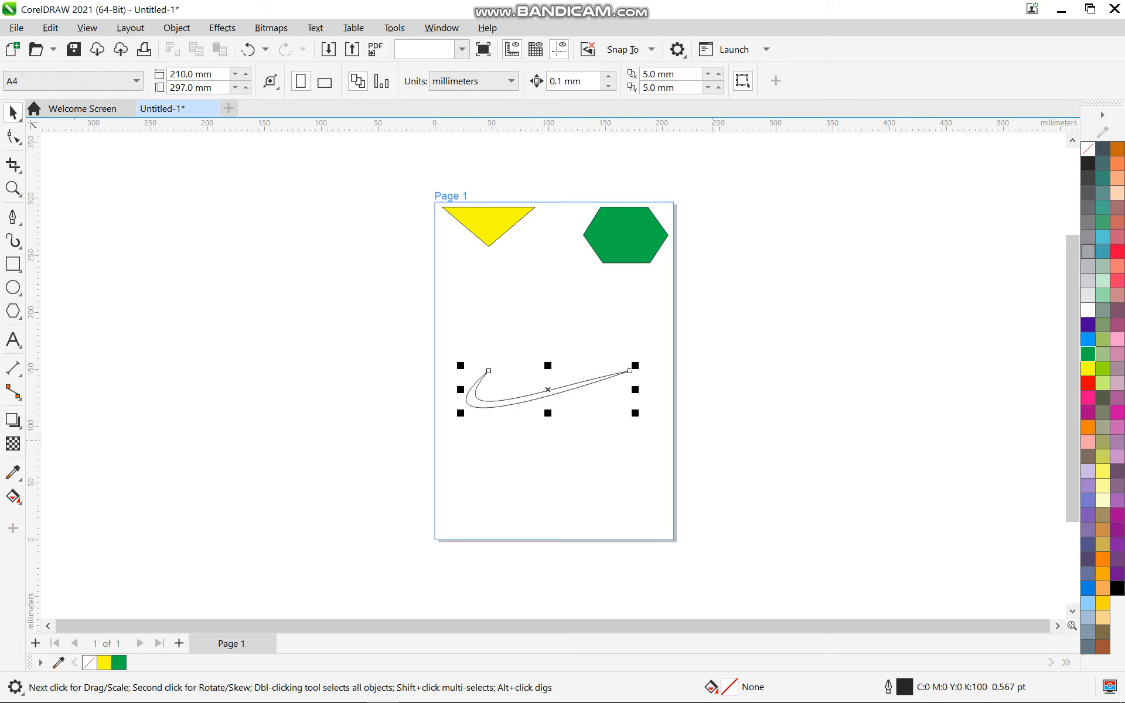
pyautogui.press('Delete')
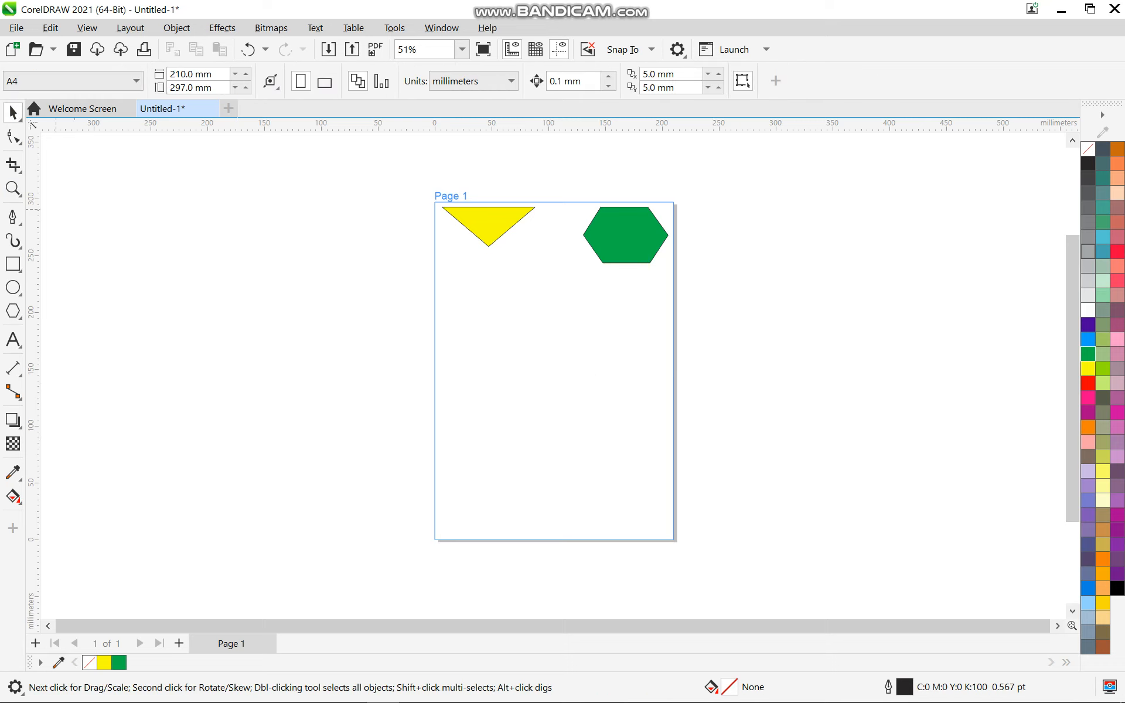
# - Draw an open S-shaped Pen wave about 245 mm wide and 63 mm high, with a dip followed by a crest
pyautogui.click(13, 217)
pyautogui.scroll(1, 385, 422)
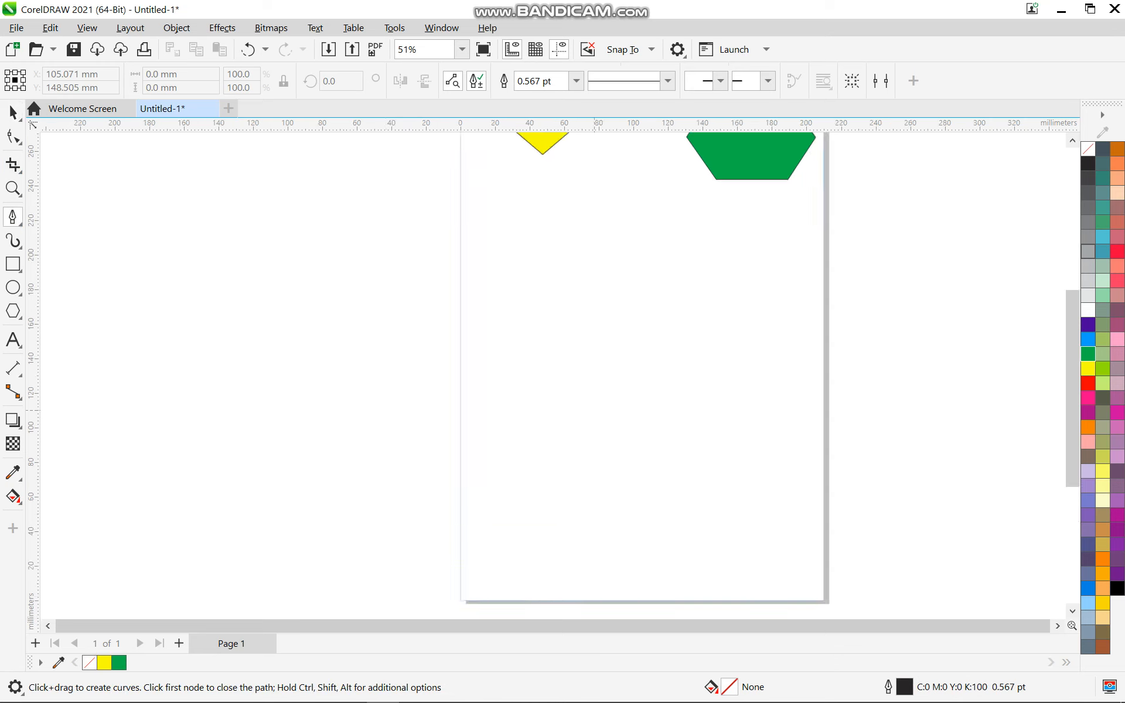
pyautogui.scroll(-1, 597, 410)
pyautogui.click(539, 381)
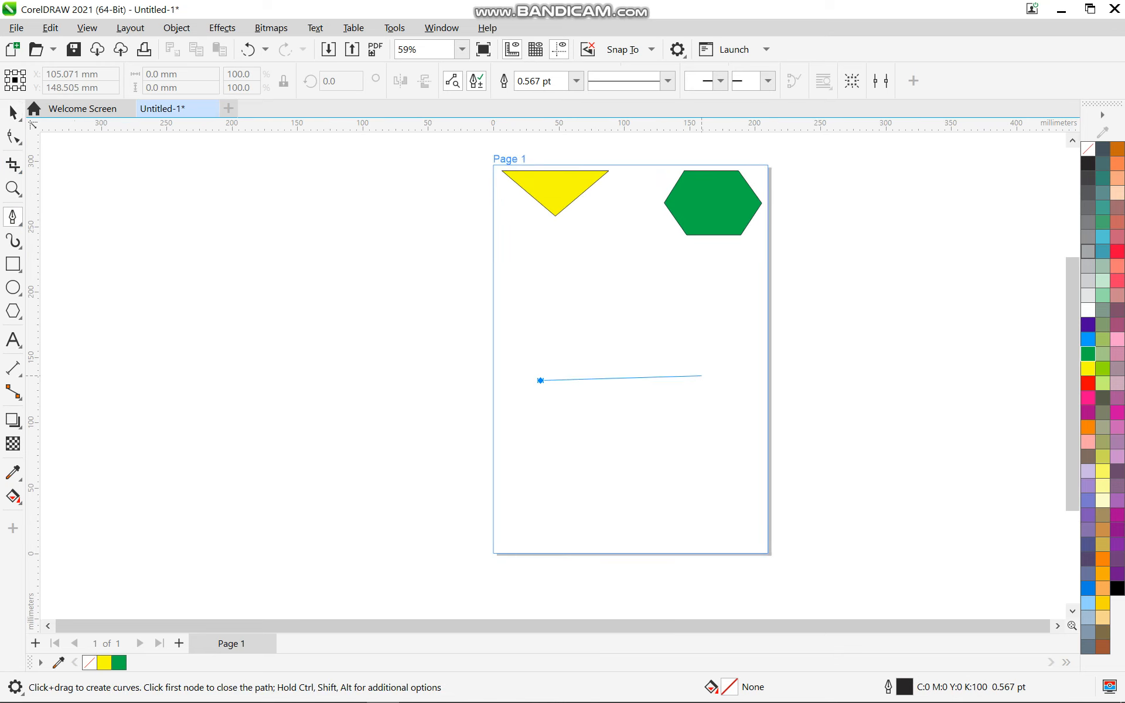
pyautogui.moveTo(702, 380); pyautogui.dragTo(788, 279)
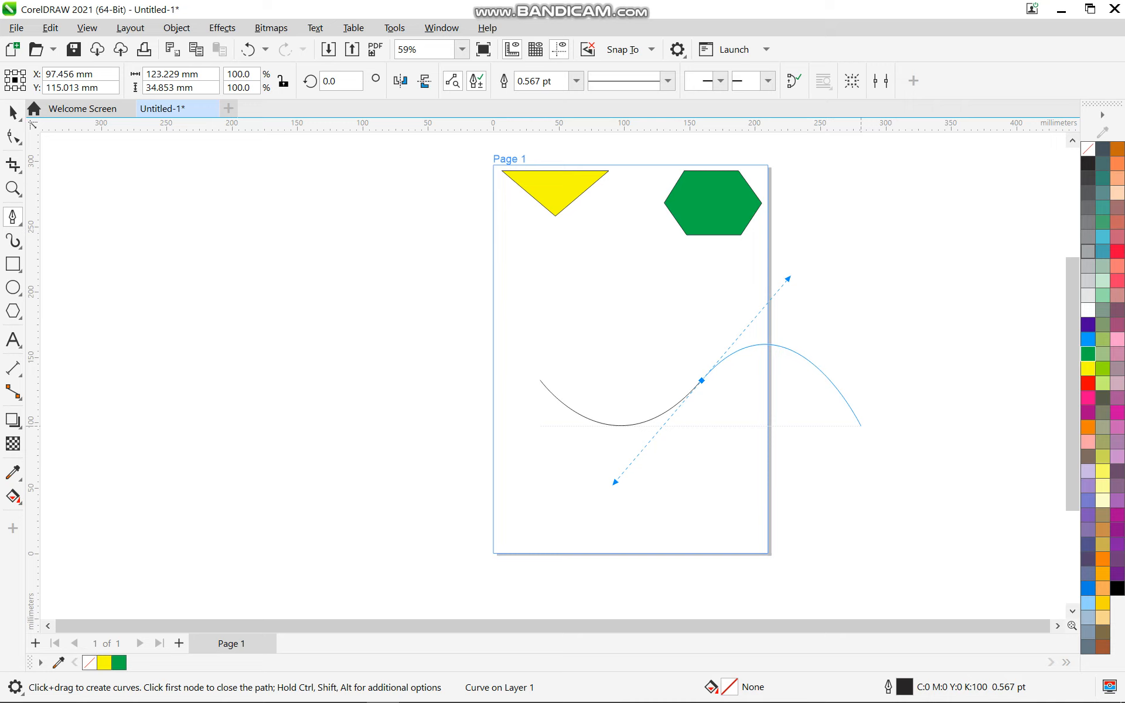
pyautogui.click(860, 426)
pyautogui.press('Escape')
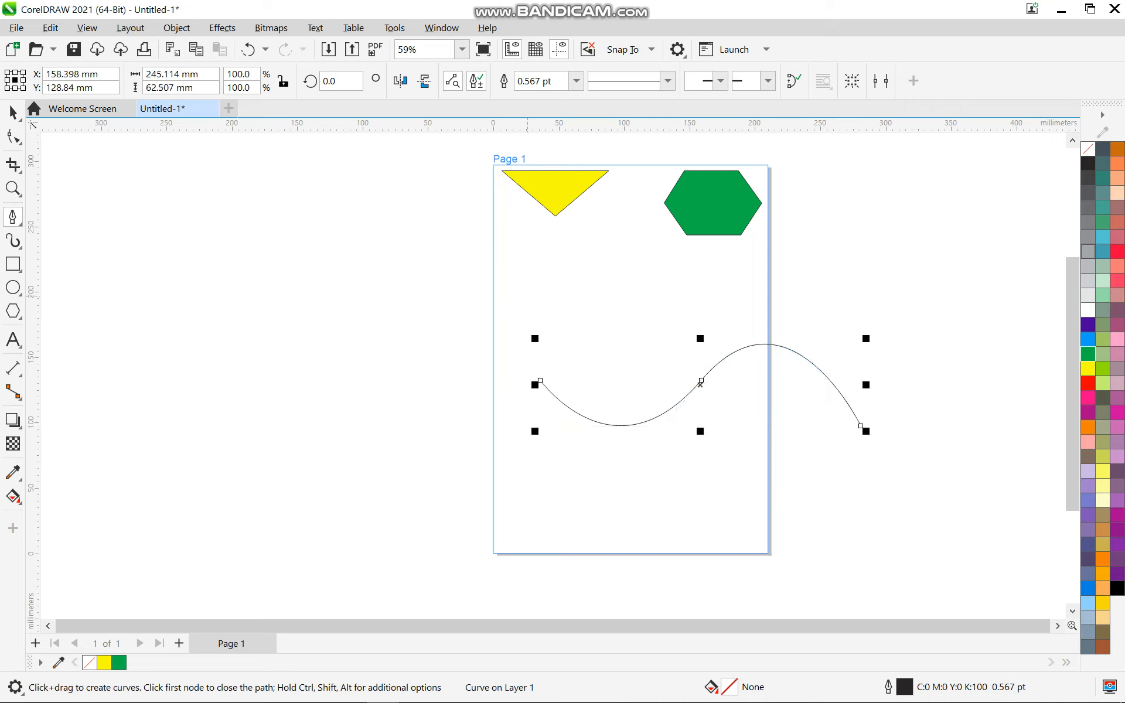
# - Delete the S-shaped wave curve
pyautogui.press('space')
pyautogui.press('Escape')
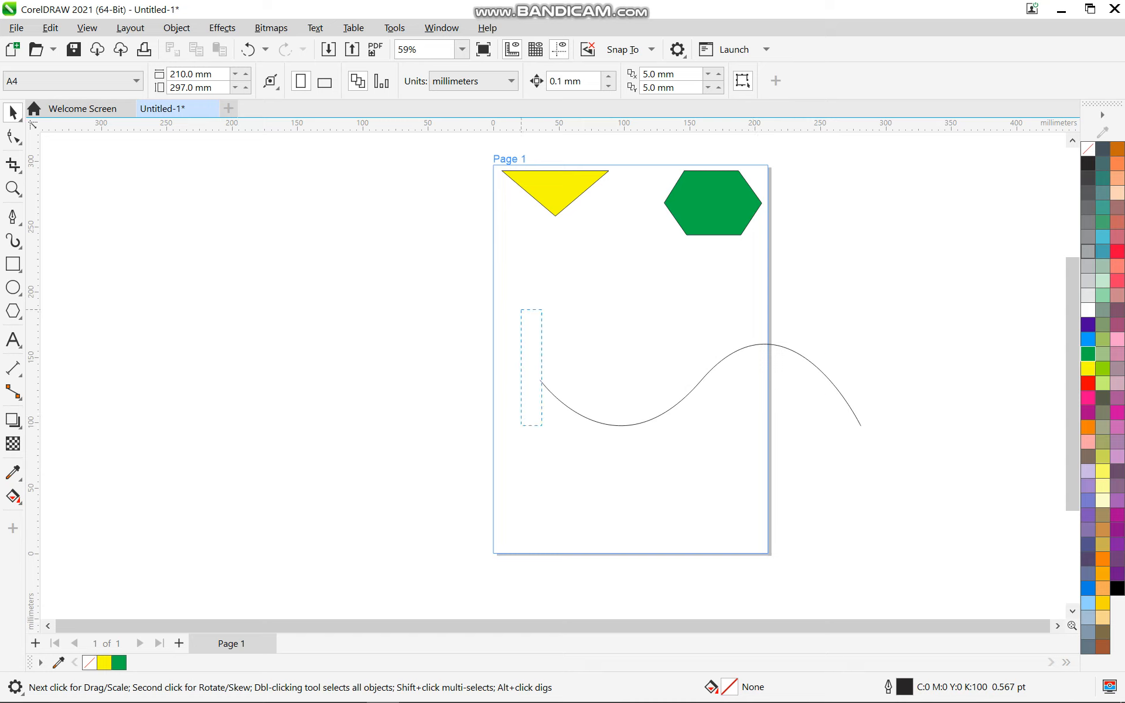
pyautogui.moveTo(542, 426); pyautogui.dragTo(967, 502)
pyautogui.press('Delete')
# - Draw a closed fan shape about 109 mm wide and 122 mm high with the Pen tool, with an arched top and straight sides meeting below
pyautogui.click(19, 223)
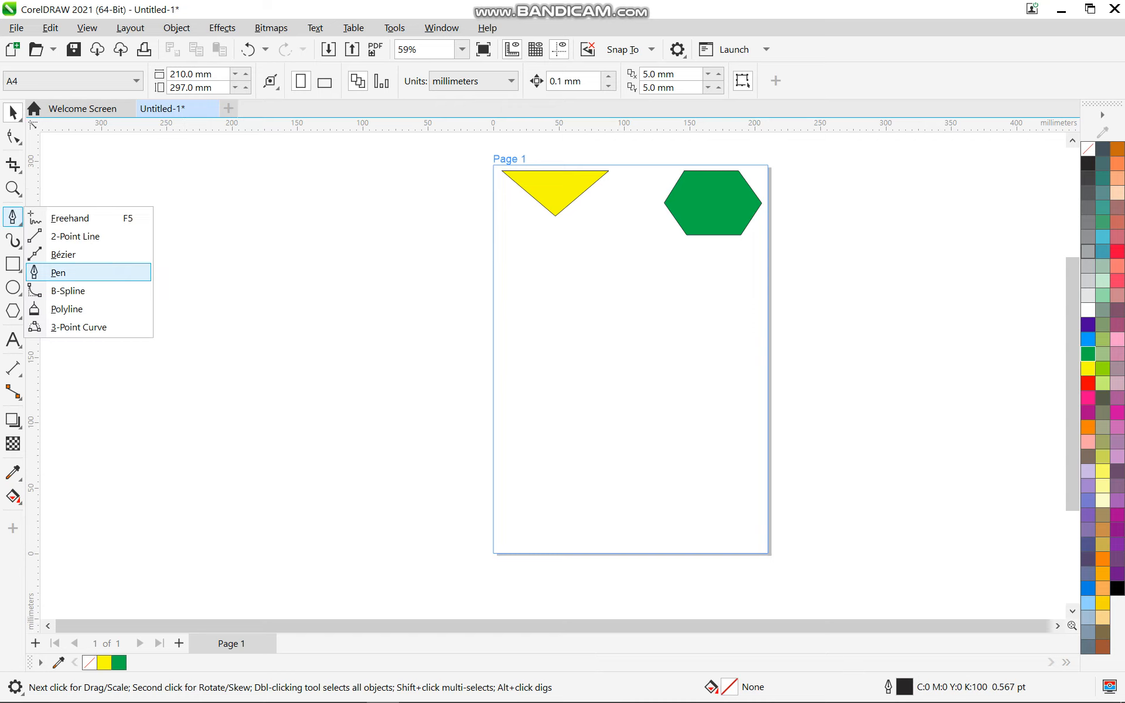
pyautogui.click(58, 272)
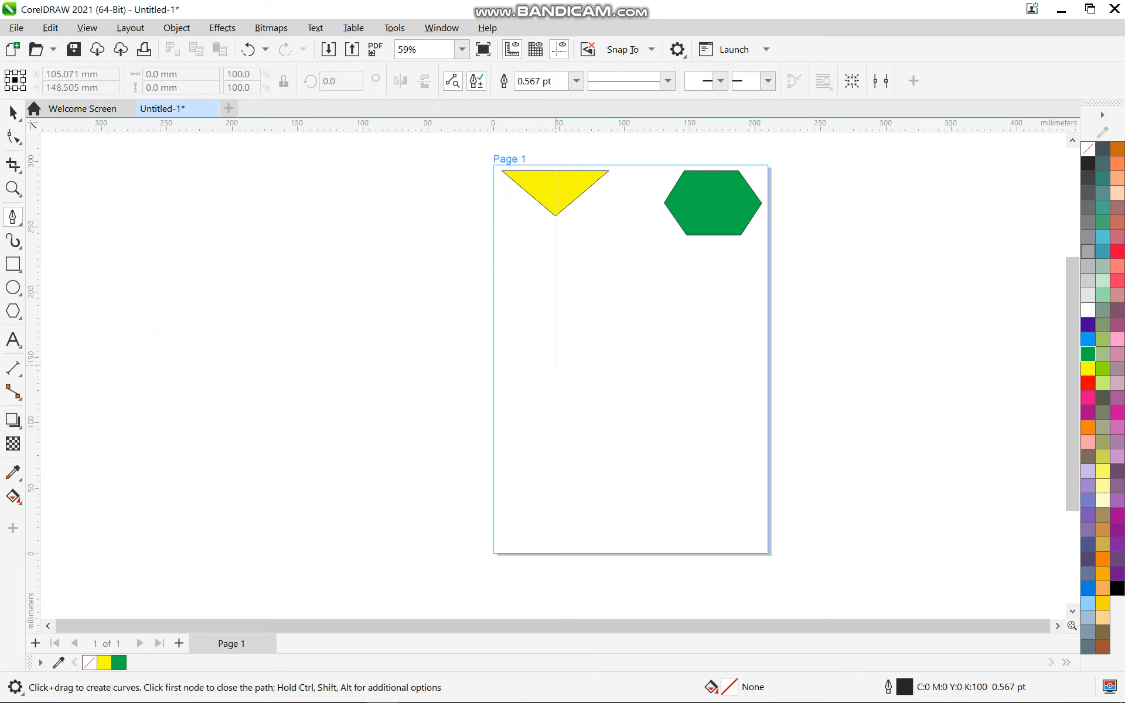
pyautogui.click(556, 361)
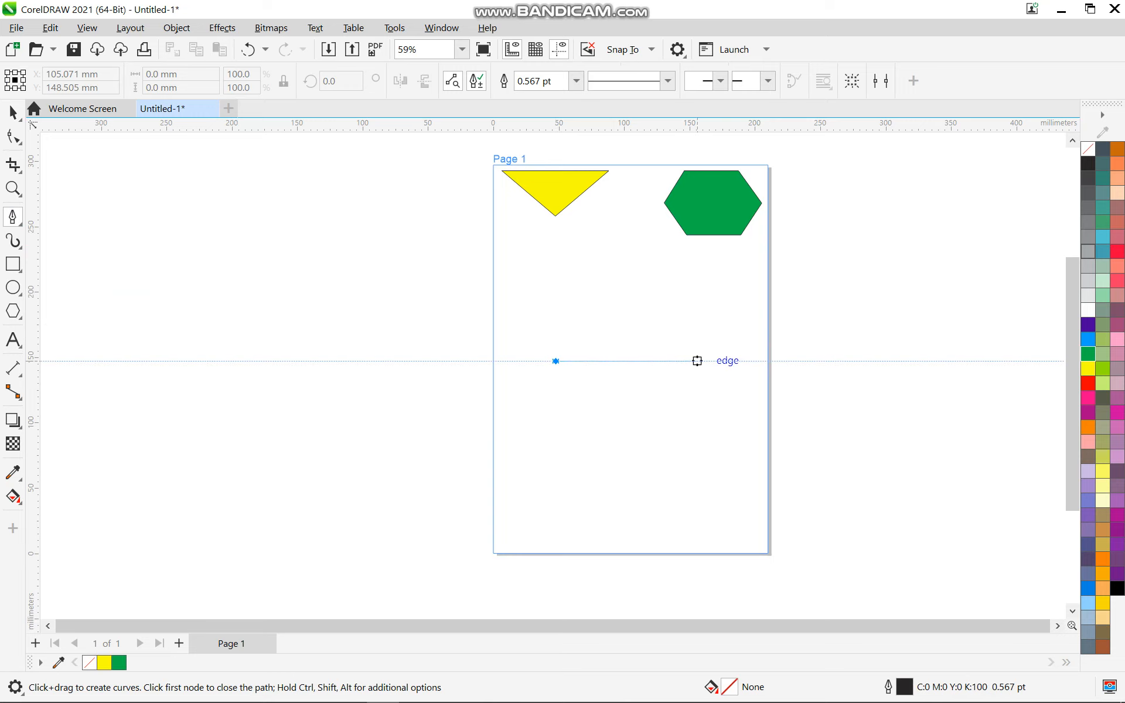
pyautogui.moveTo(697, 361); pyautogui.dragTo(771, 427)
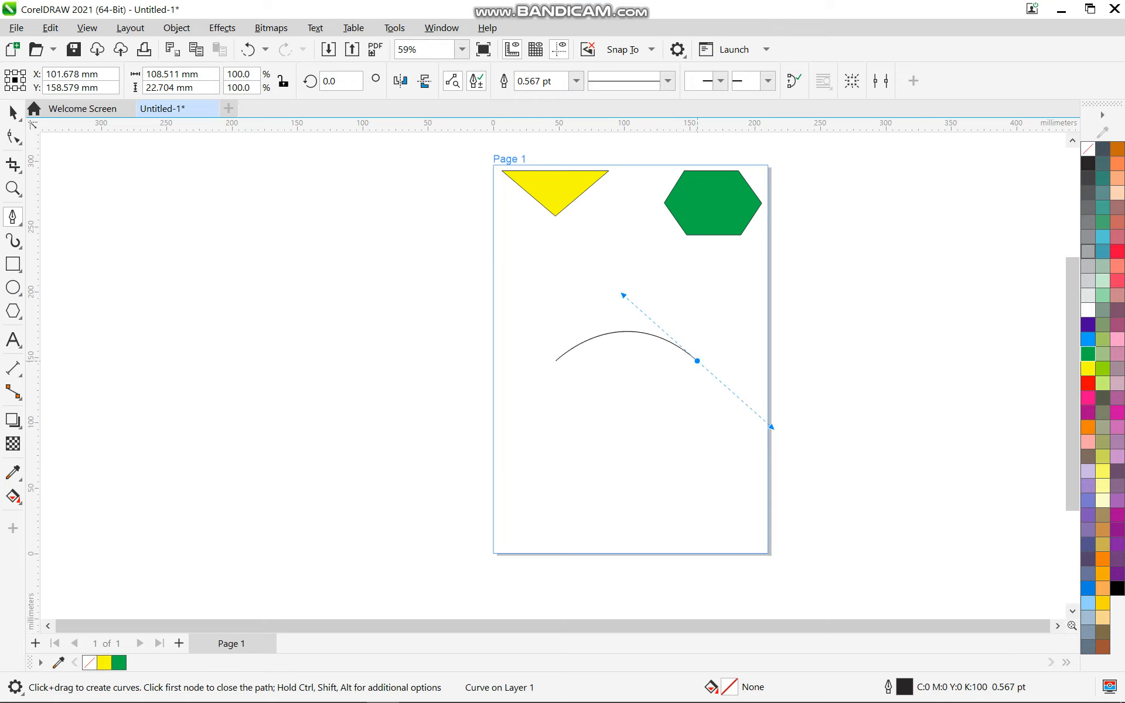
pyautogui.click(696, 361)
pyautogui.click(627, 491)
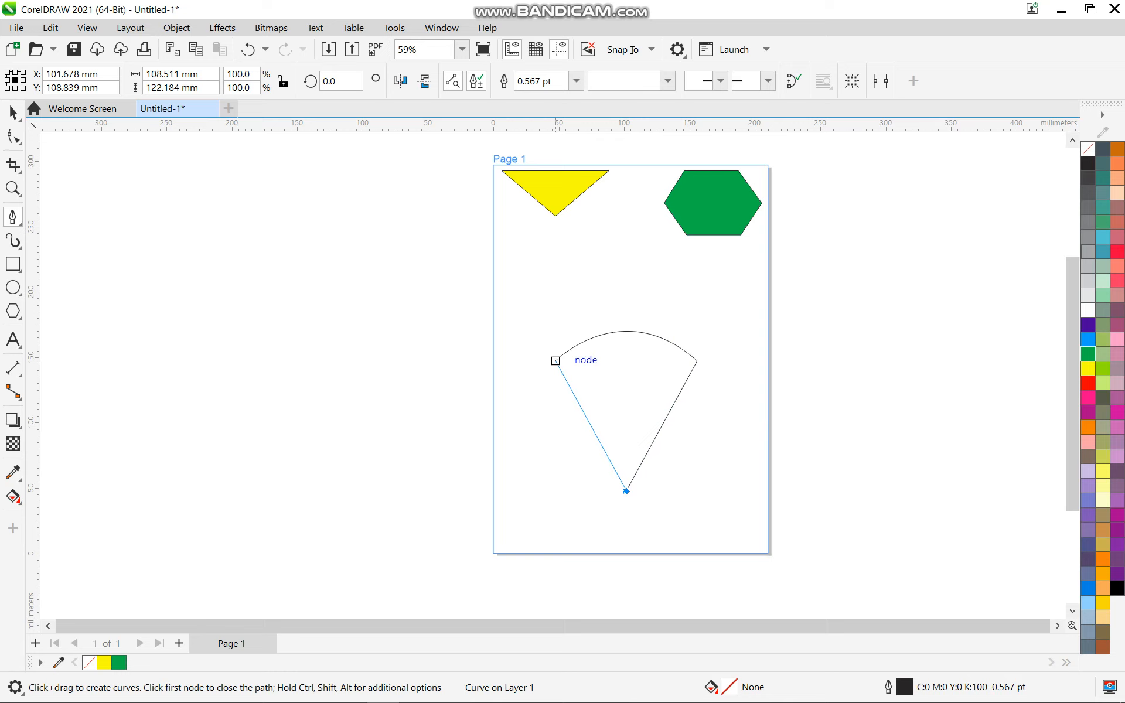
pyautogui.click(555, 361)
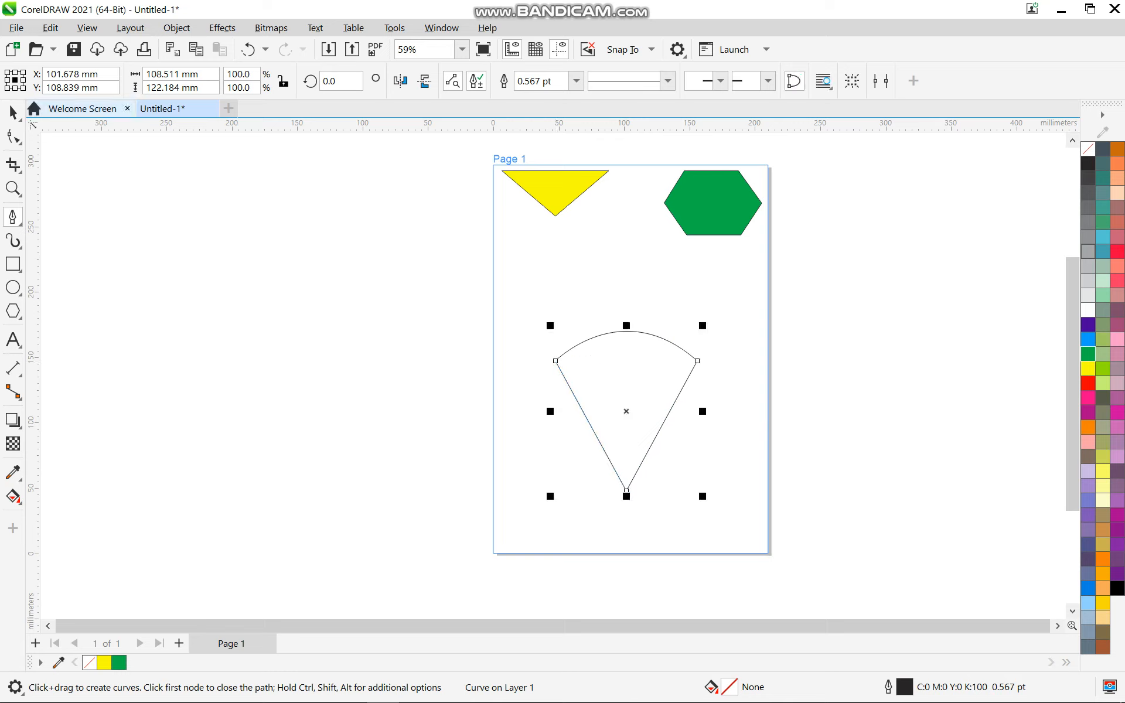
# - Try a Light Yellow fill on the fan shape and change it to Light Orange
pyautogui.click(13, 113)
pyautogui.click(828, 408)
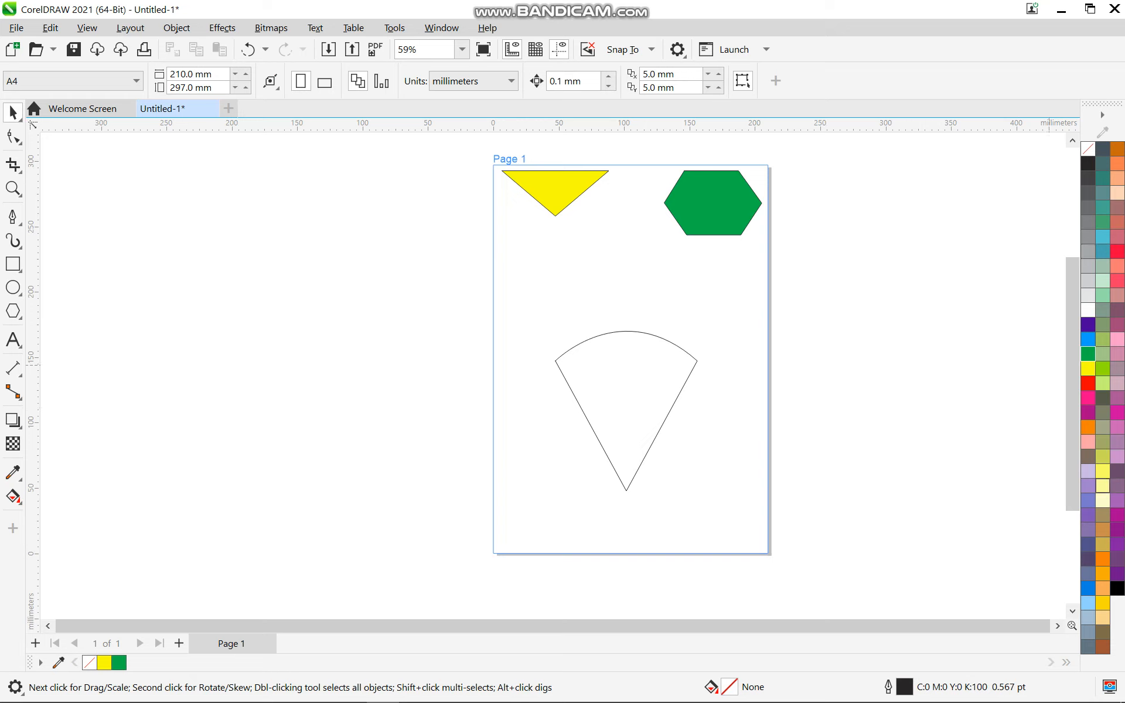
pyautogui.click(624, 491)
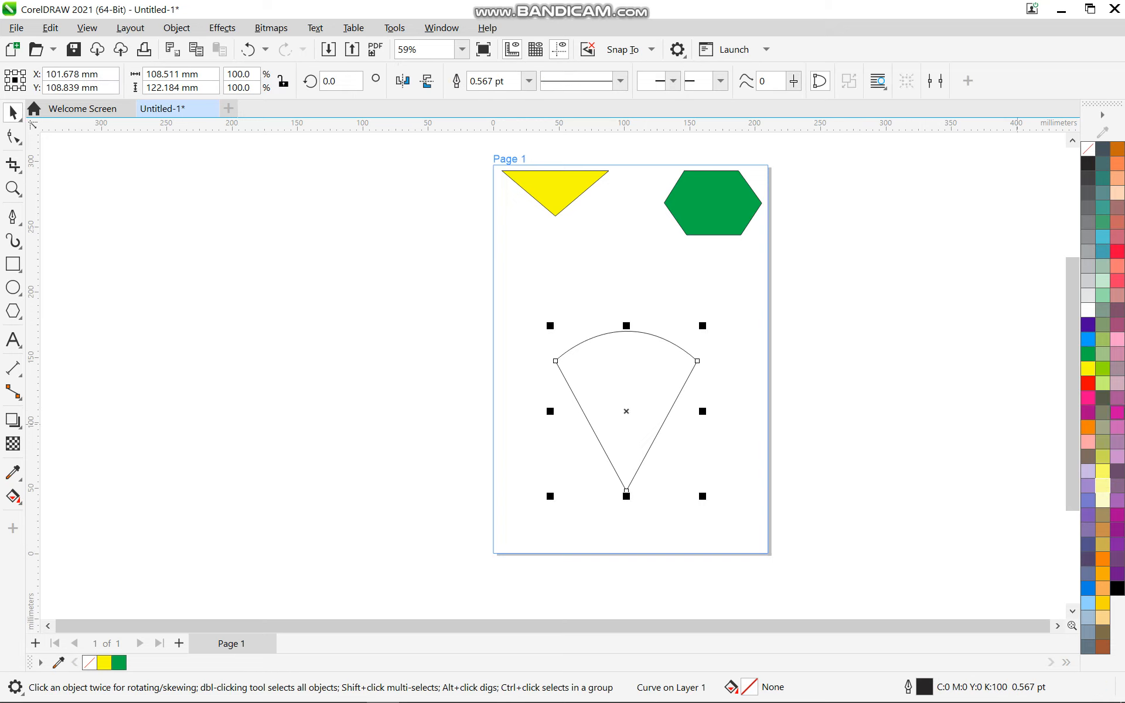
pyautogui.click(1102, 471)
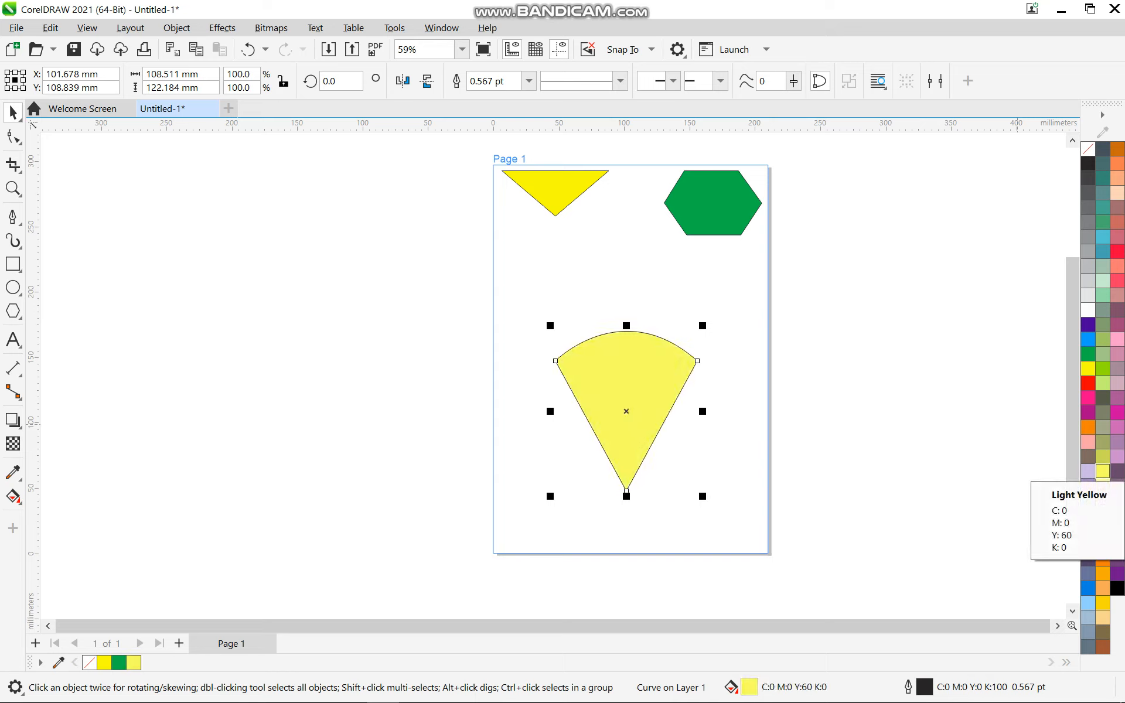
pyautogui.click(1102, 574)
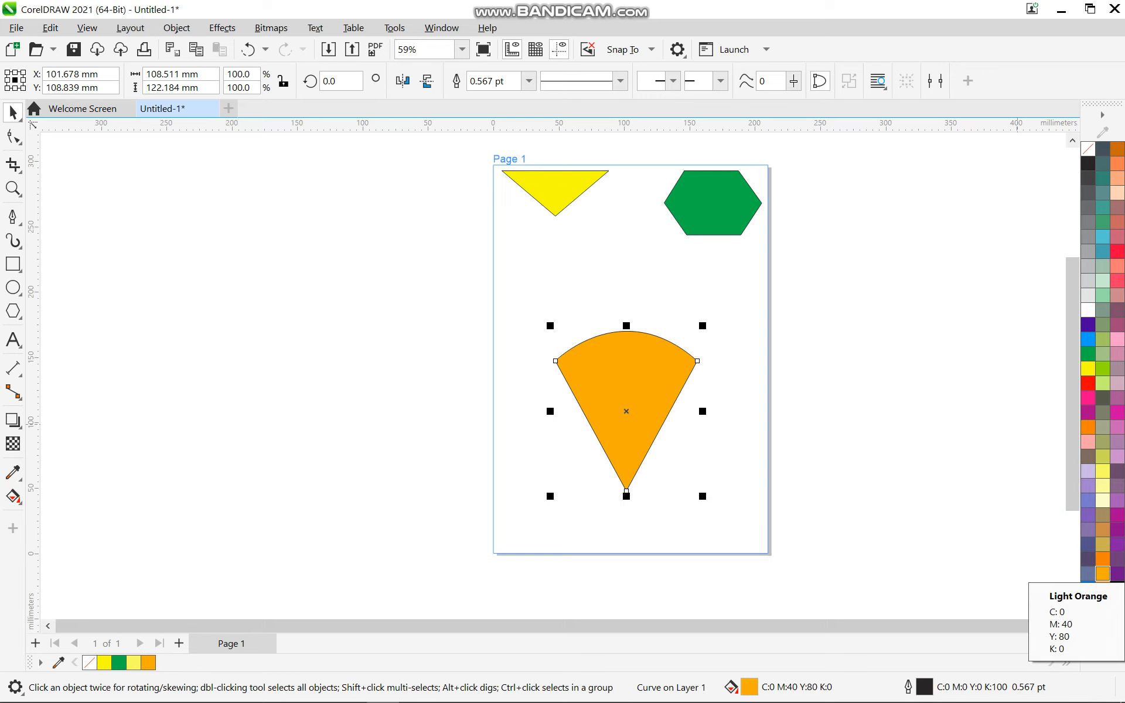
# - Move the orange fan below the yellow triangle and scale it down to about 65 by 73 mm
pyautogui.moveTo(619, 373); pyautogui.dragTo(565, 258)
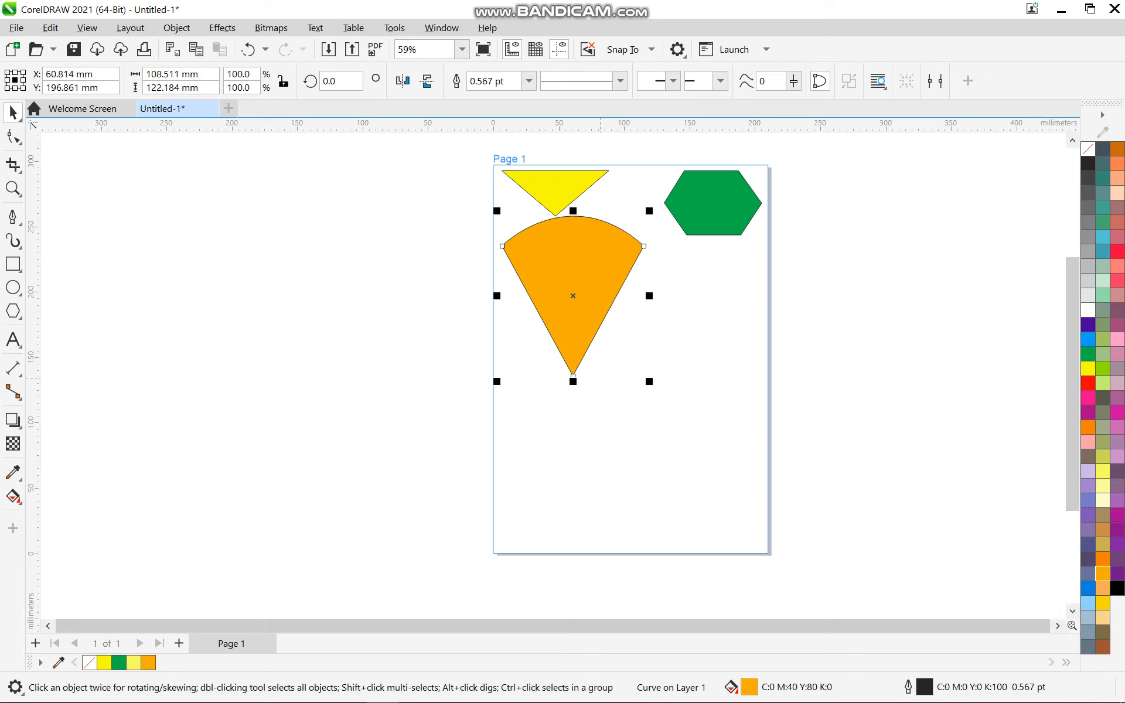
pyautogui.moveTo(648, 382); pyautogui.dragTo(591, 318)
pyautogui.moveTo(536, 251); pyautogui.dragTo(536, 270)
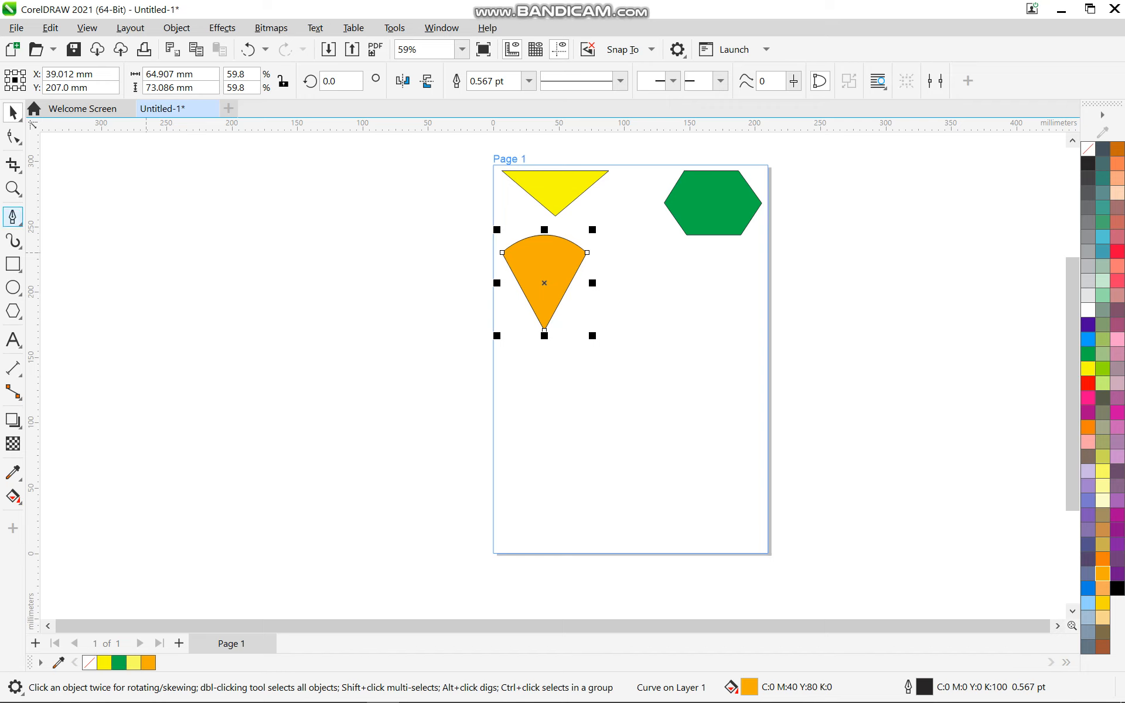
# - Draw a closed fan shape about 121 mm wide and 99 mm high with the Pen tool, with an arched top and straight sides
pyautogui.click(13, 217)
pyautogui.scroll(3, 643, 443)
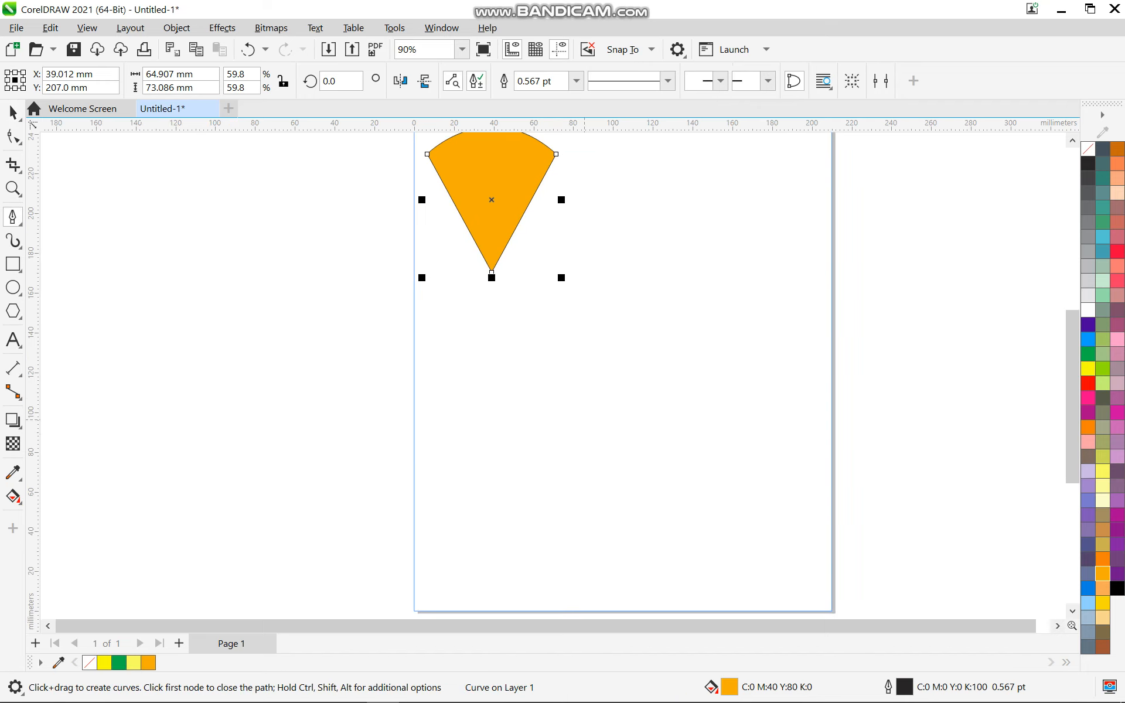
pyautogui.click(518, 445)
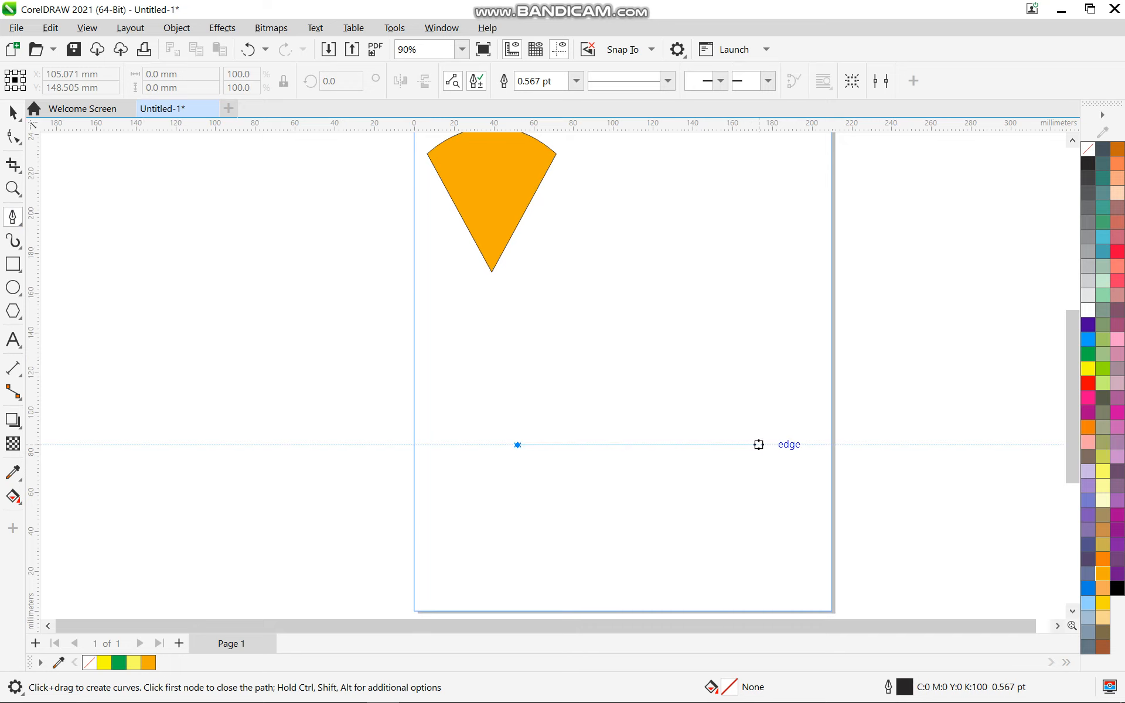
pyautogui.moveTo(759, 444); pyautogui.dragTo(896, 534)
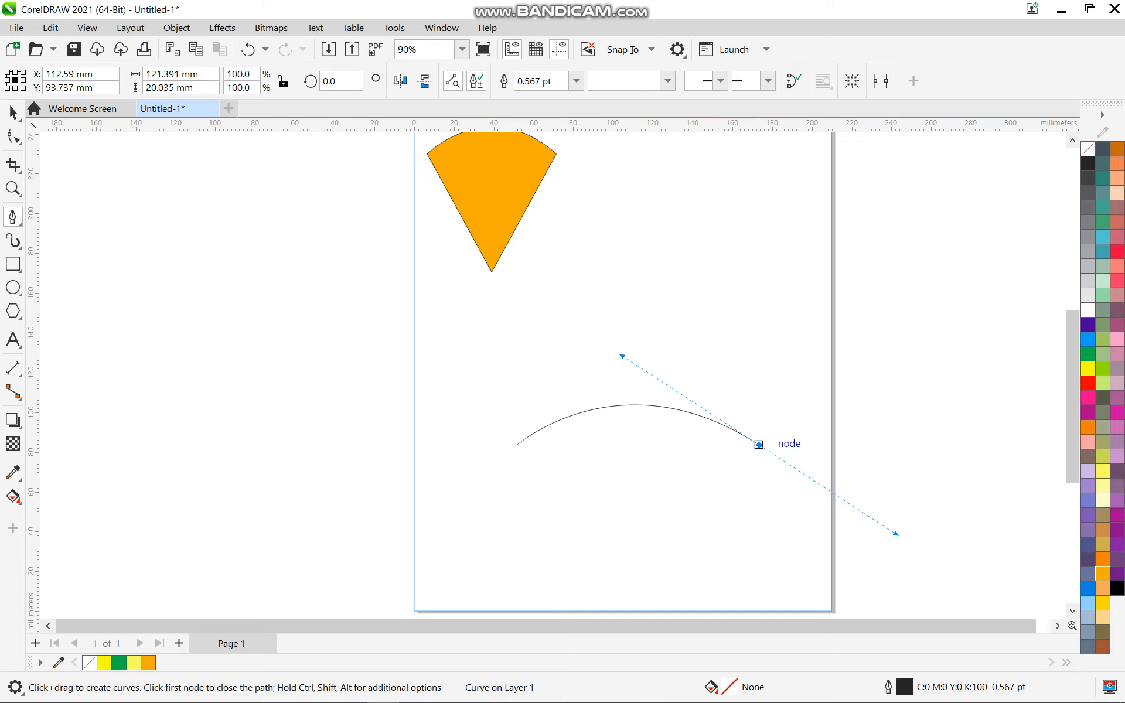
pyautogui.click(759, 444)
pyautogui.click(638, 601)
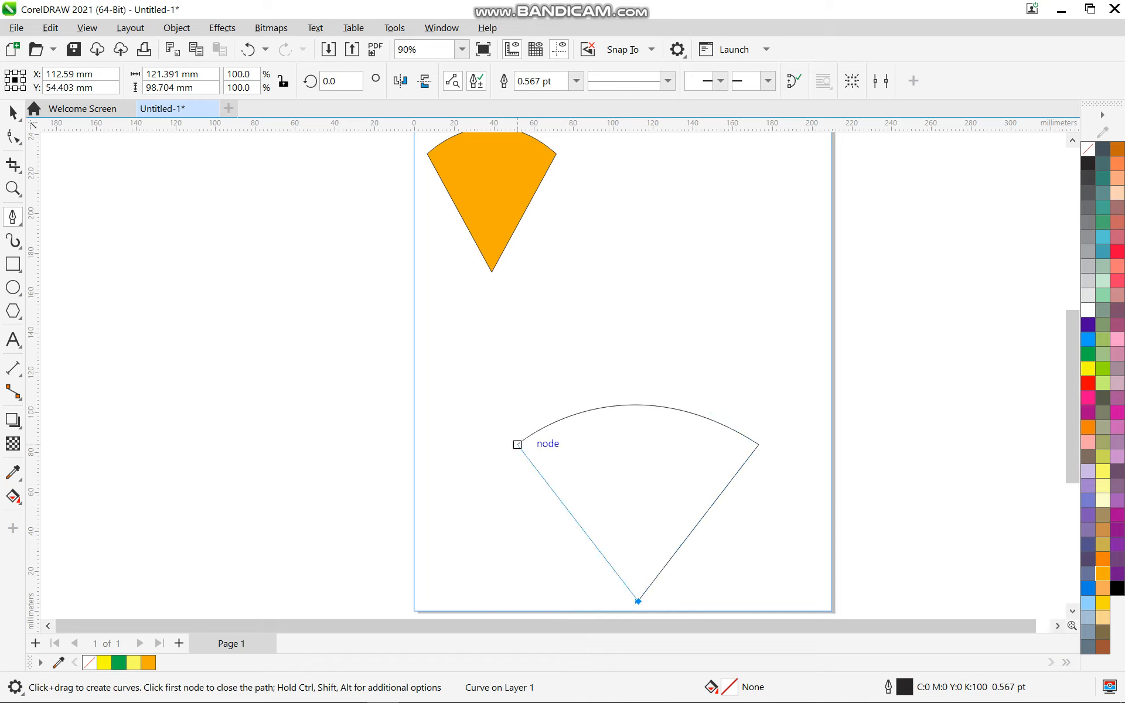
pyautogui.click(518, 444)
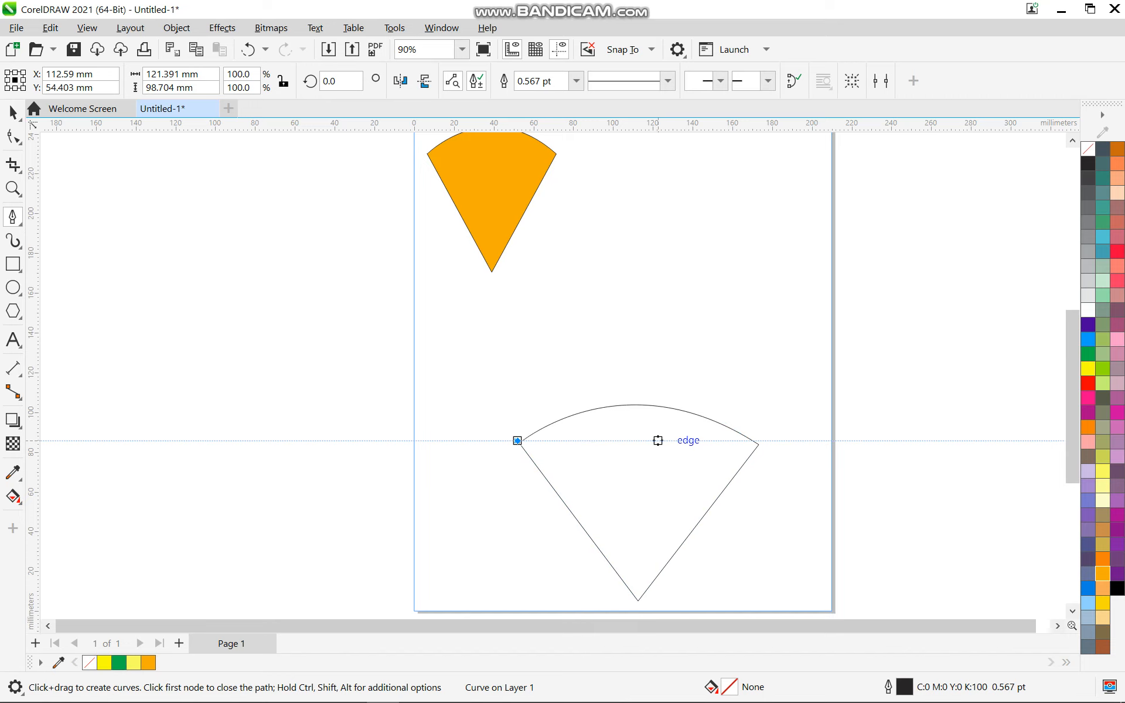
pyautogui.hotkey('ctrl', 'z')
pyautogui.scroll(1, 516, 440)
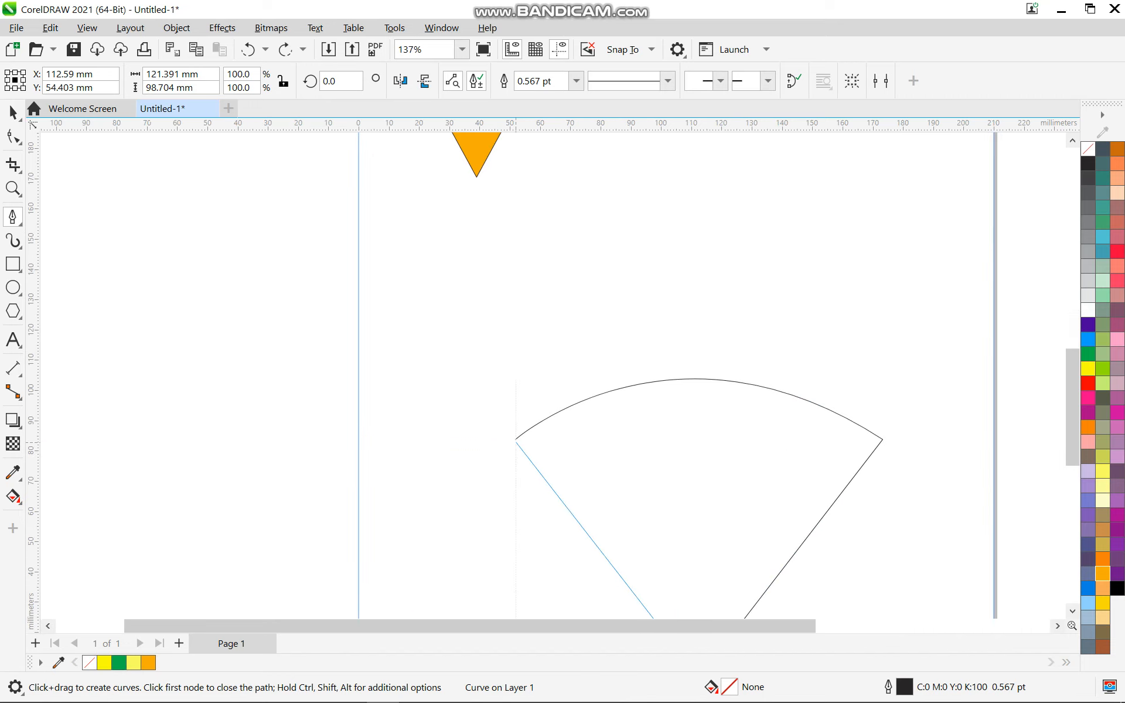
pyautogui.click(516, 440)
pyautogui.scroll(-1, 516, 439)
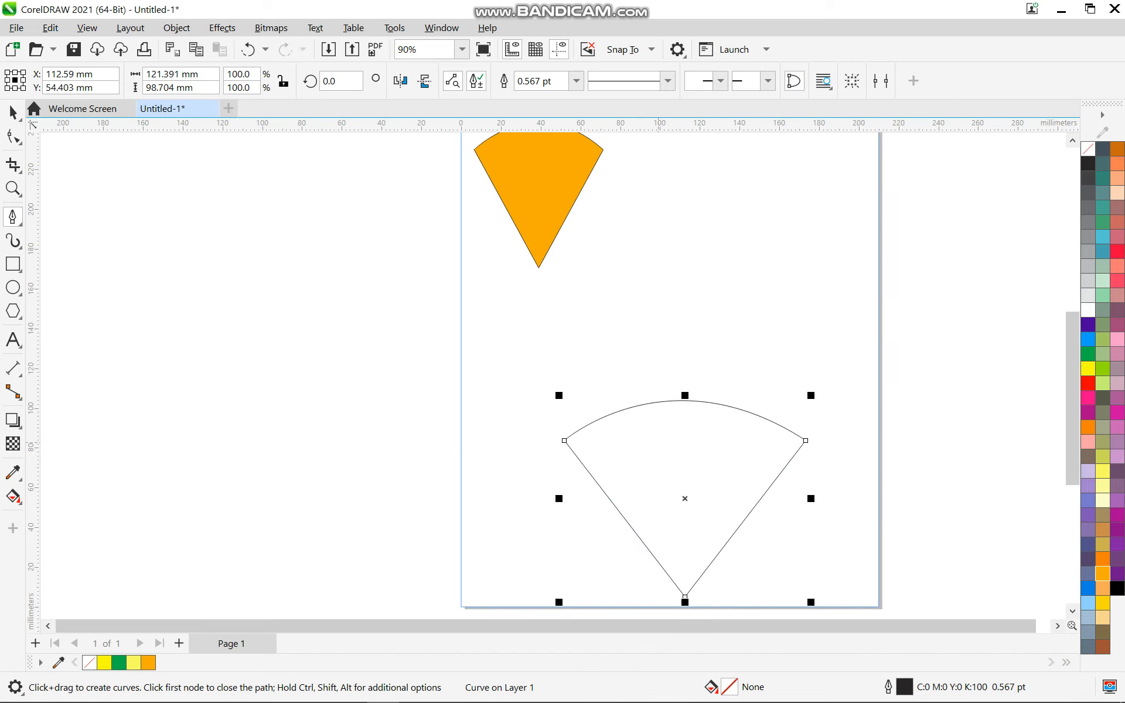
# - Move the new fan shape up the page beside the orange fan
pyautogui.click(13, 112)
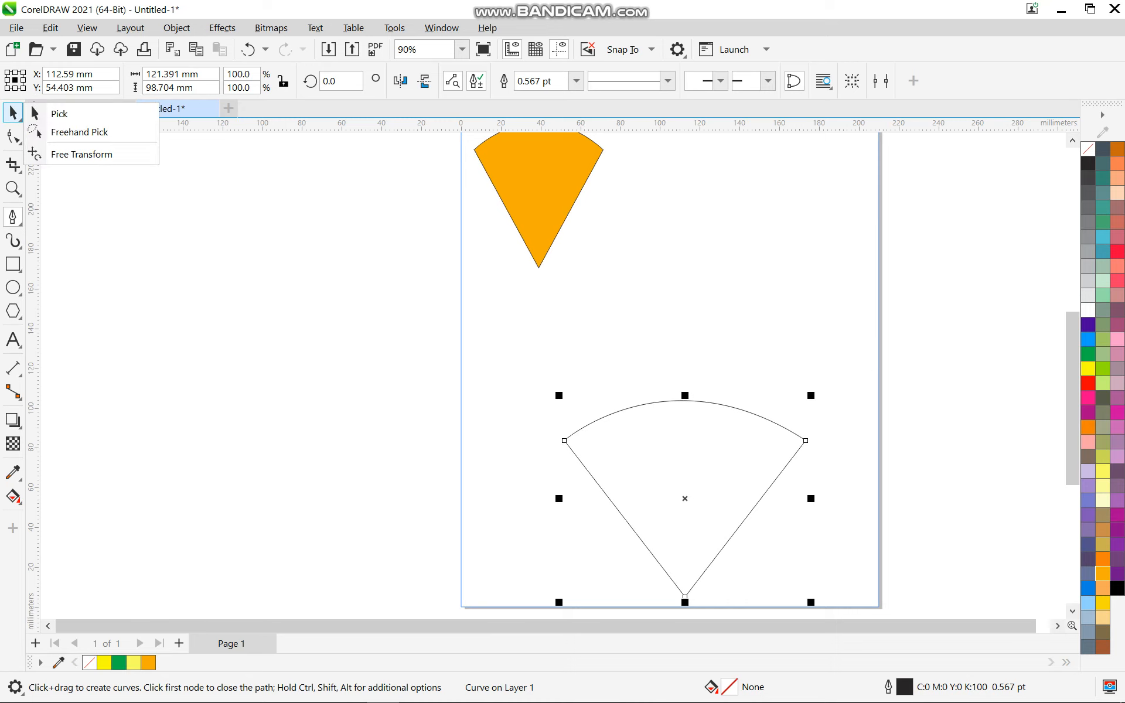
pyautogui.click(59, 113)
pyautogui.moveTo(685, 498); pyautogui.dragTo(749, 248)
# - Fill the new fan with red, try light green (C:20 M:0 Y:60 K:0), and set it back to red
pyautogui.click(1088, 382)
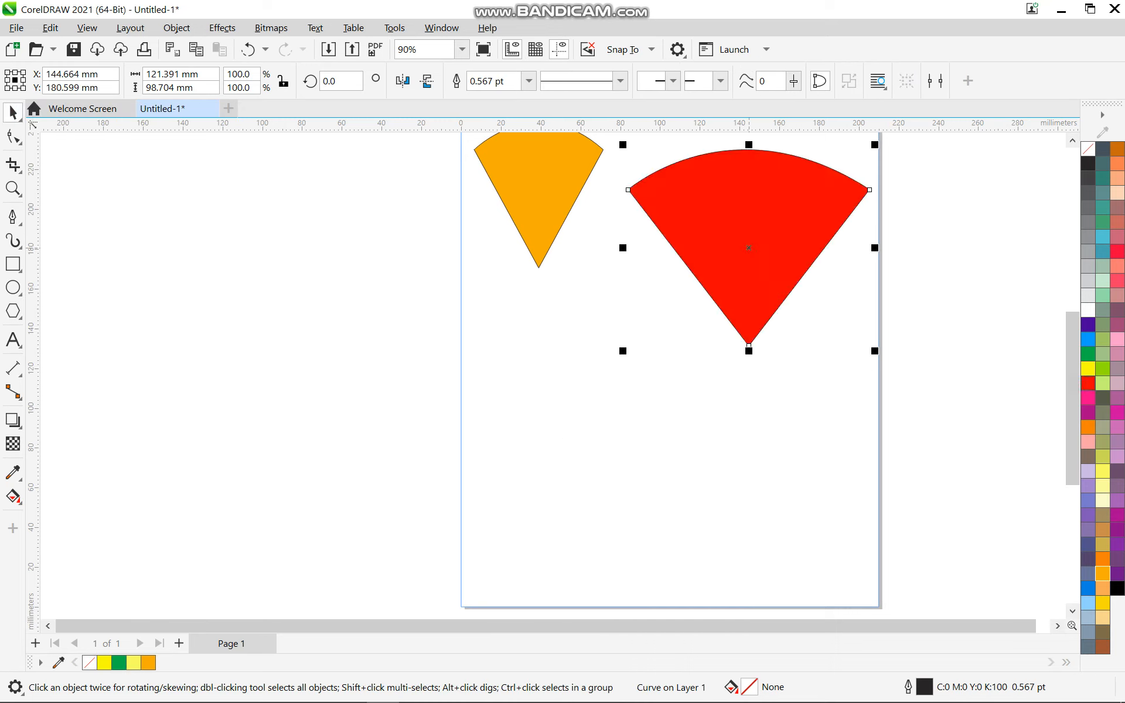
pyautogui.click(1102, 382)
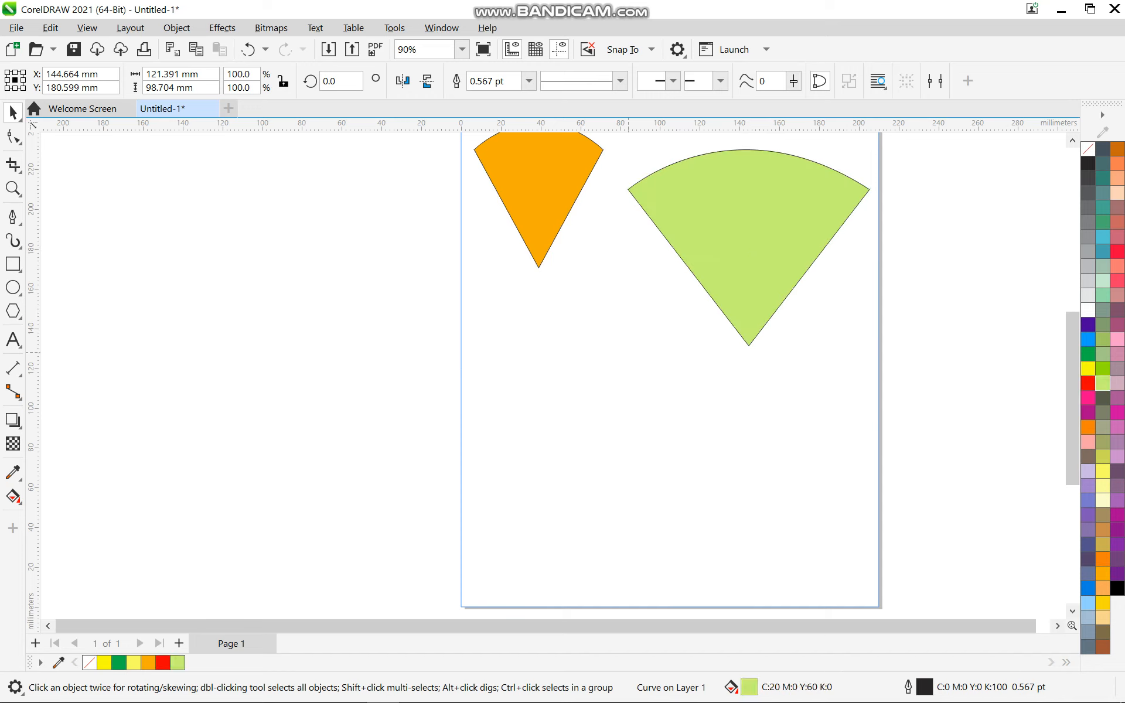
pyautogui.click(992, 364)
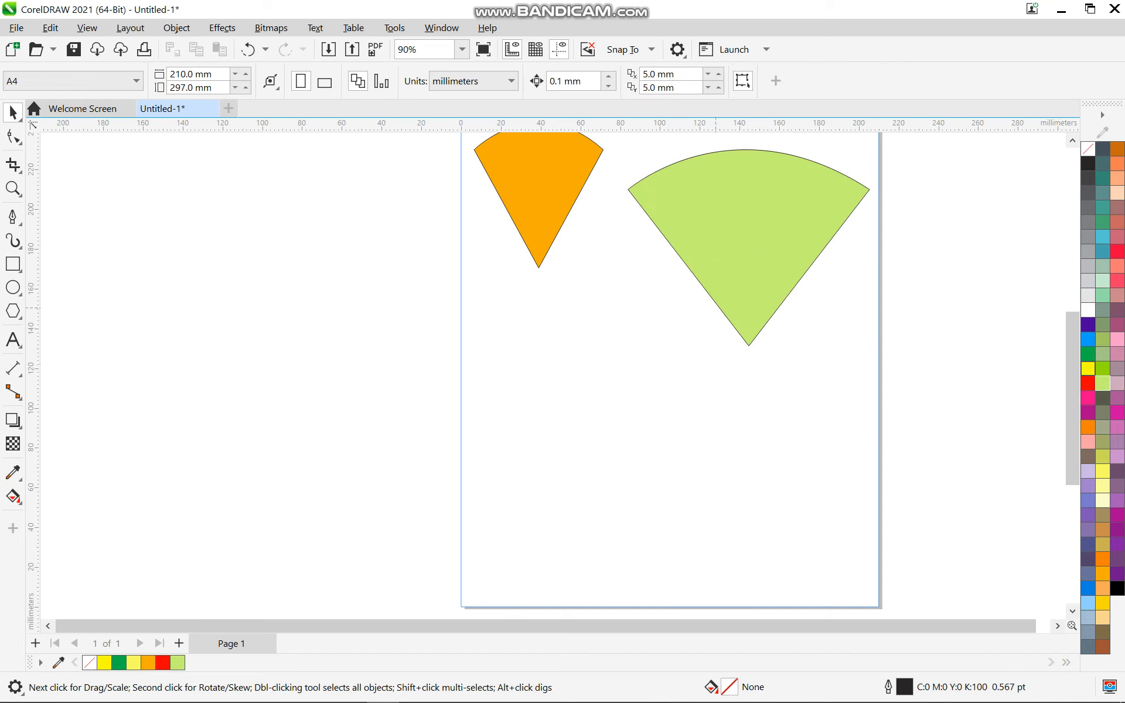
pyautogui.click(749, 339)
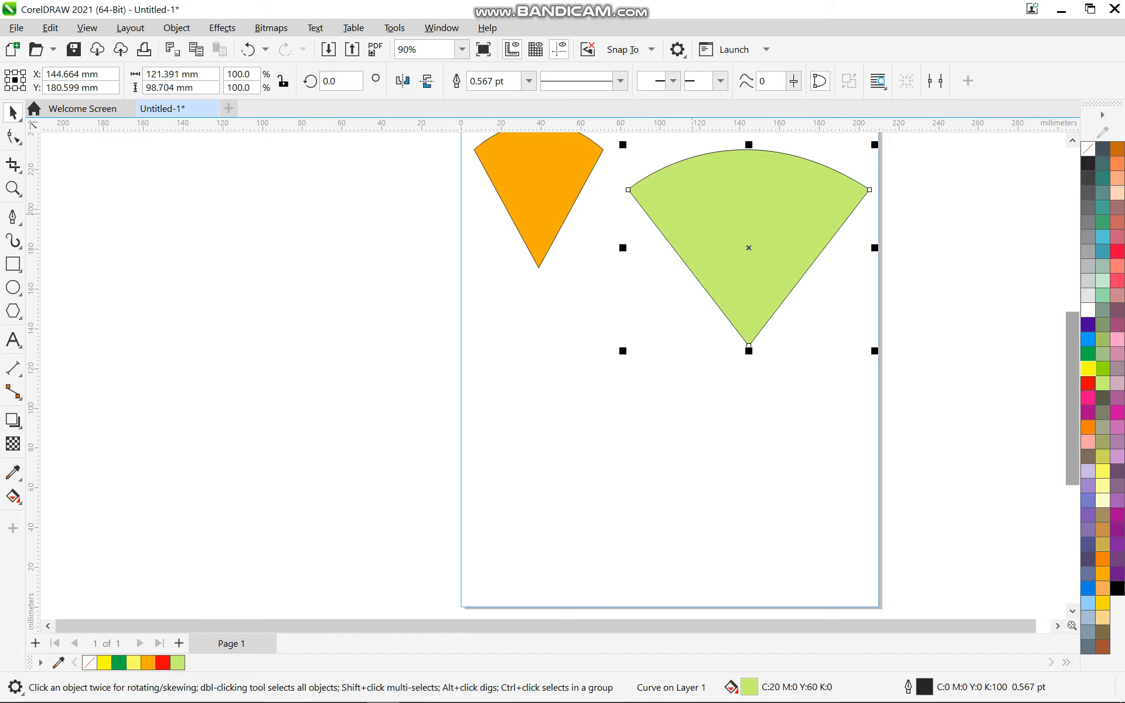
pyautogui.click(1087, 382)
# - Scale the red fan down to 70%, about 85 by 69 mm, and move it below the green hexagon
pyautogui.moveTo(874, 351); pyautogui.dragTo(799, 287)
pyautogui.scroll(-3, 799, 287)
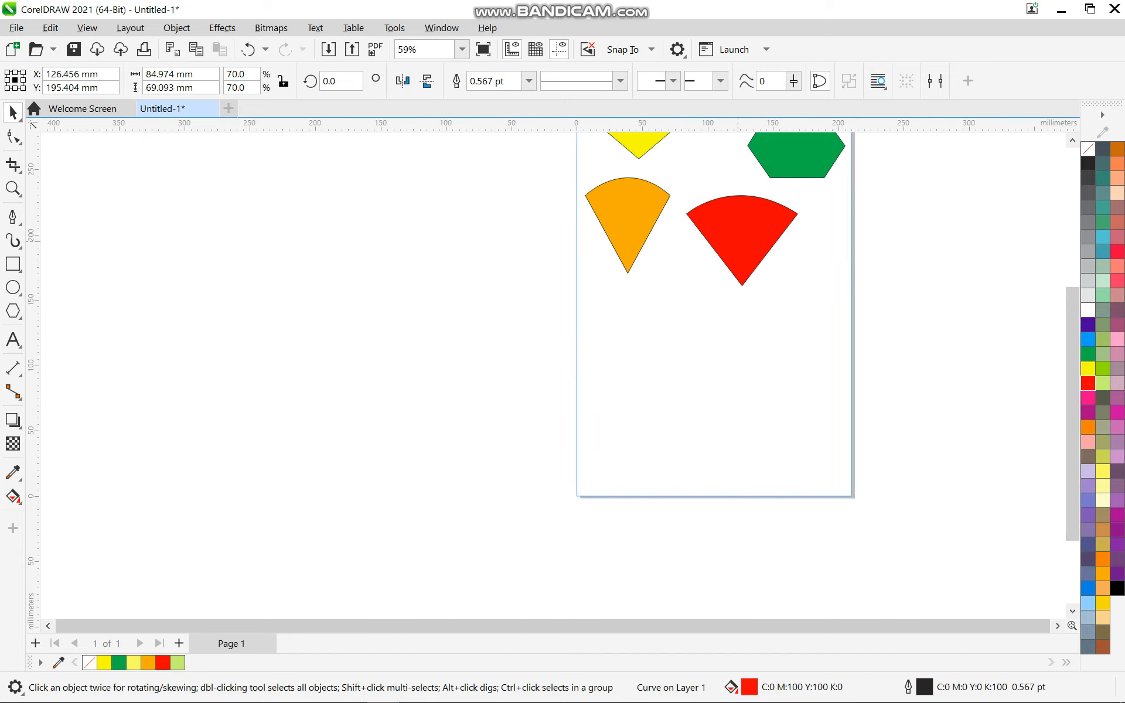
pyautogui.moveTo(742, 235); pyautogui.dragTo(790, 235)
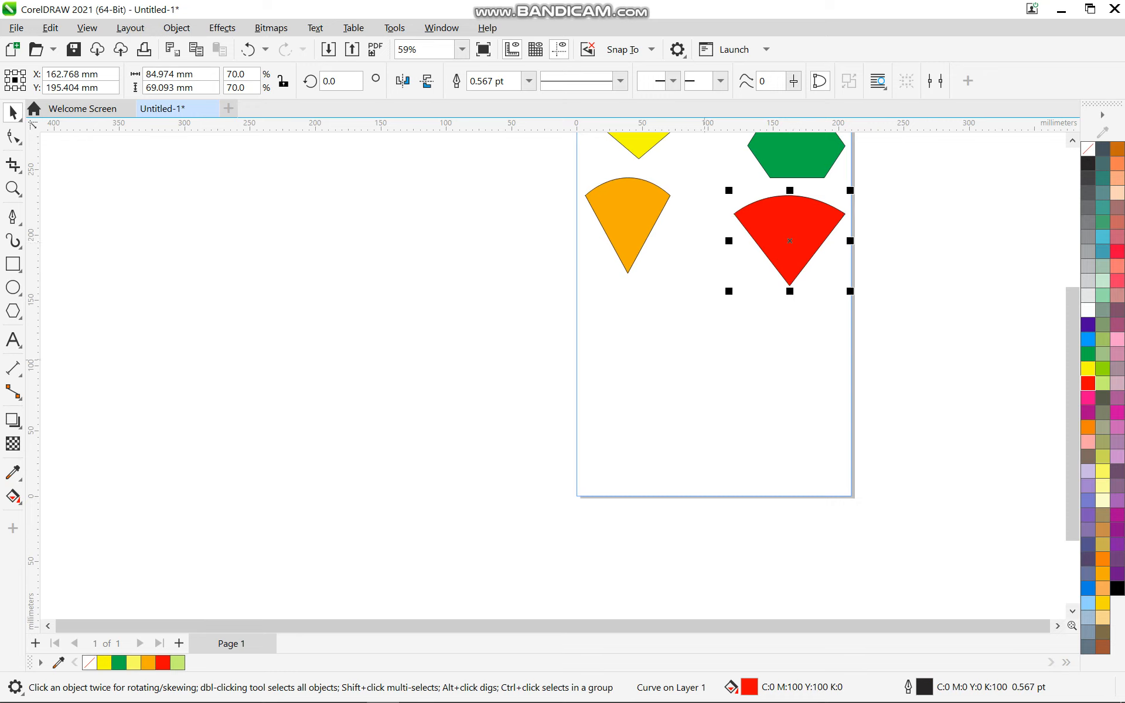
pyautogui.scroll(-2, 703, 359)
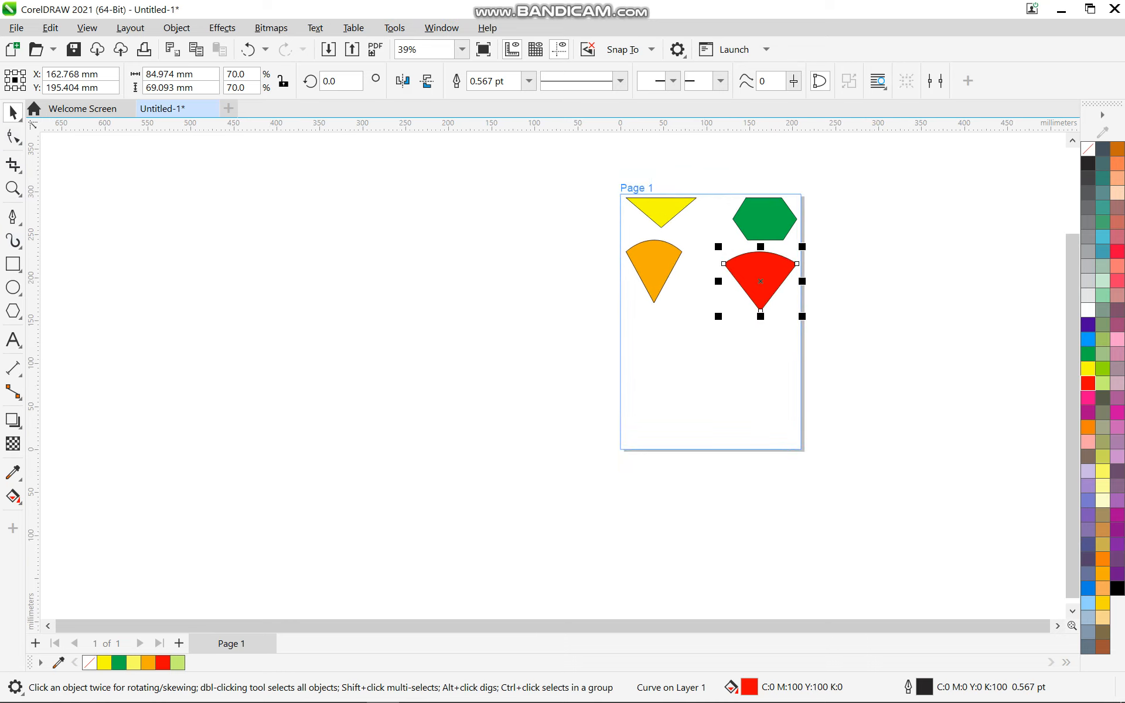
# - Draw an open wavy, looping curve about 388 by 132 mm with the Pen tool, starting on the lower page and crossing its edge
pyautogui.click(12, 216)
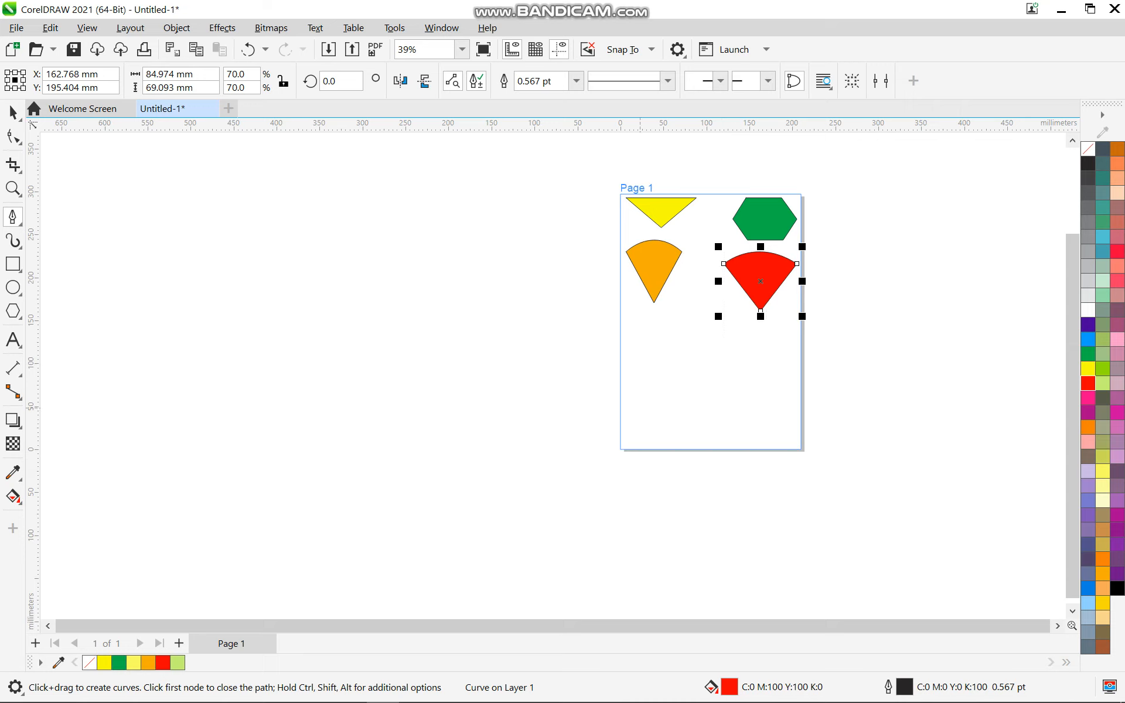
pyautogui.click(654, 400)
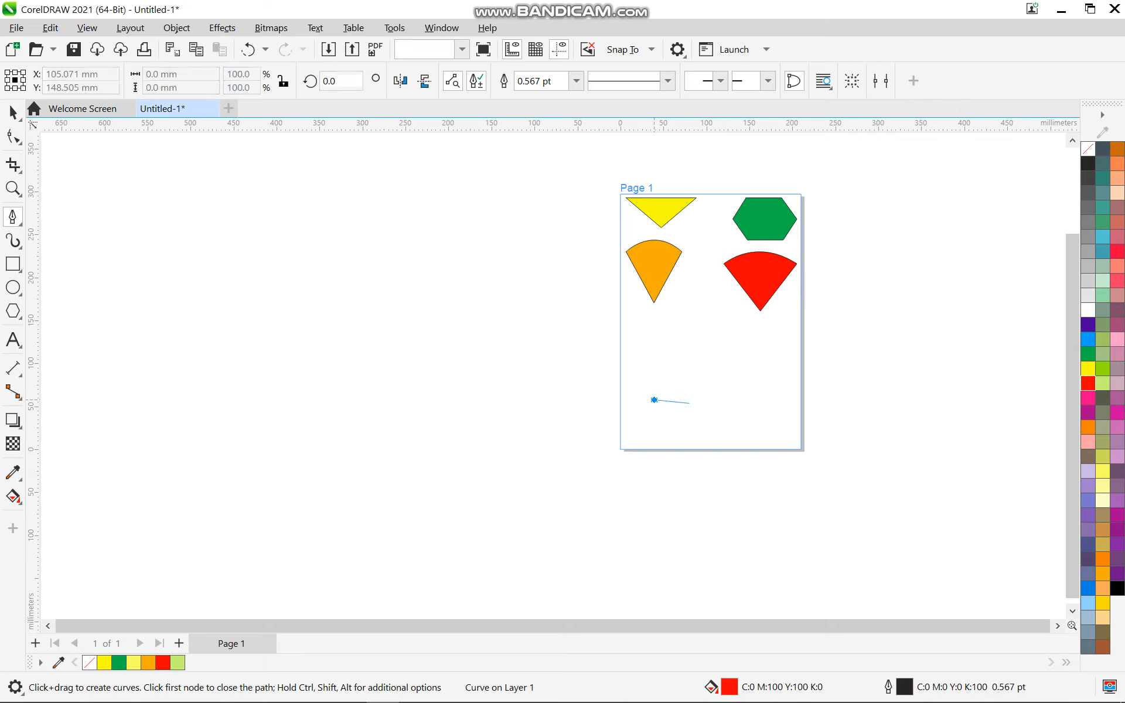
pyautogui.moveTo(747, 400); pyautogui.dragTo(796, 434)
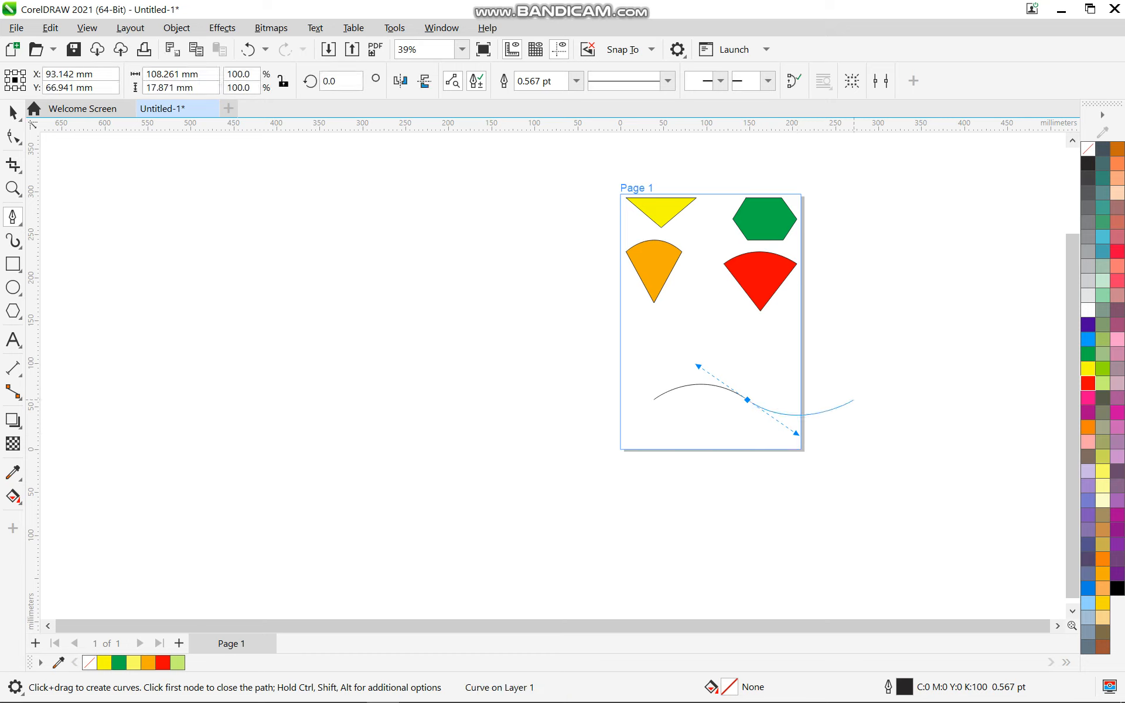
pyautogui.click(854, 400)
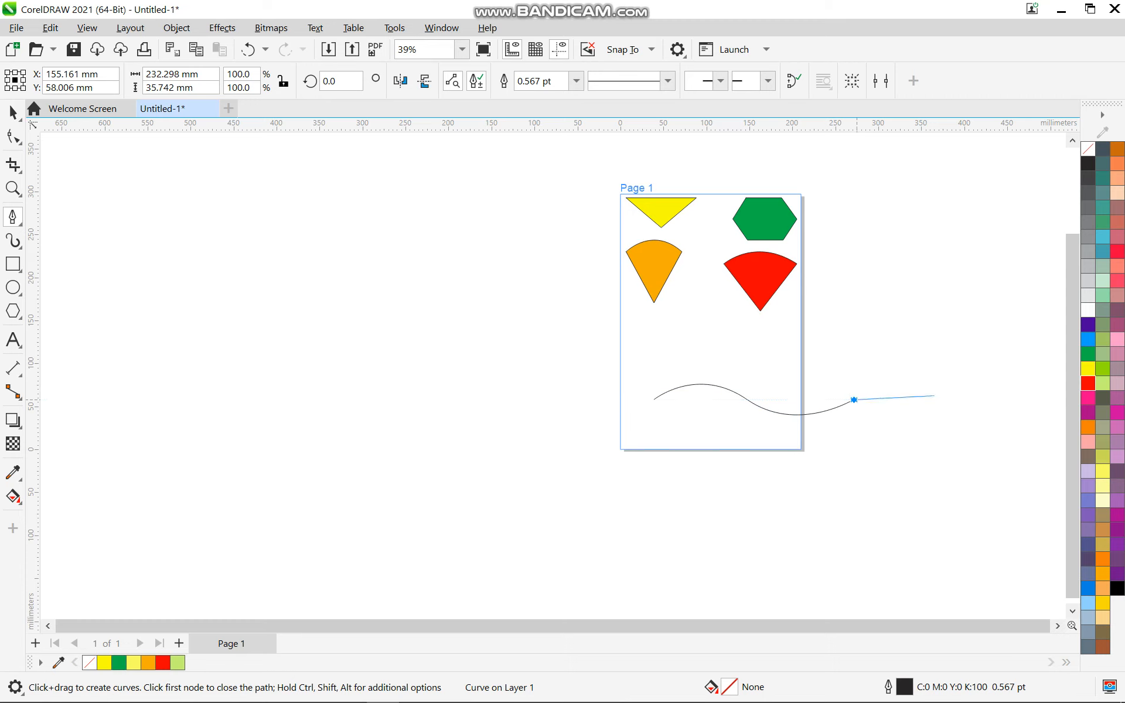
pyautogui.scroll(-1, 944, 398)
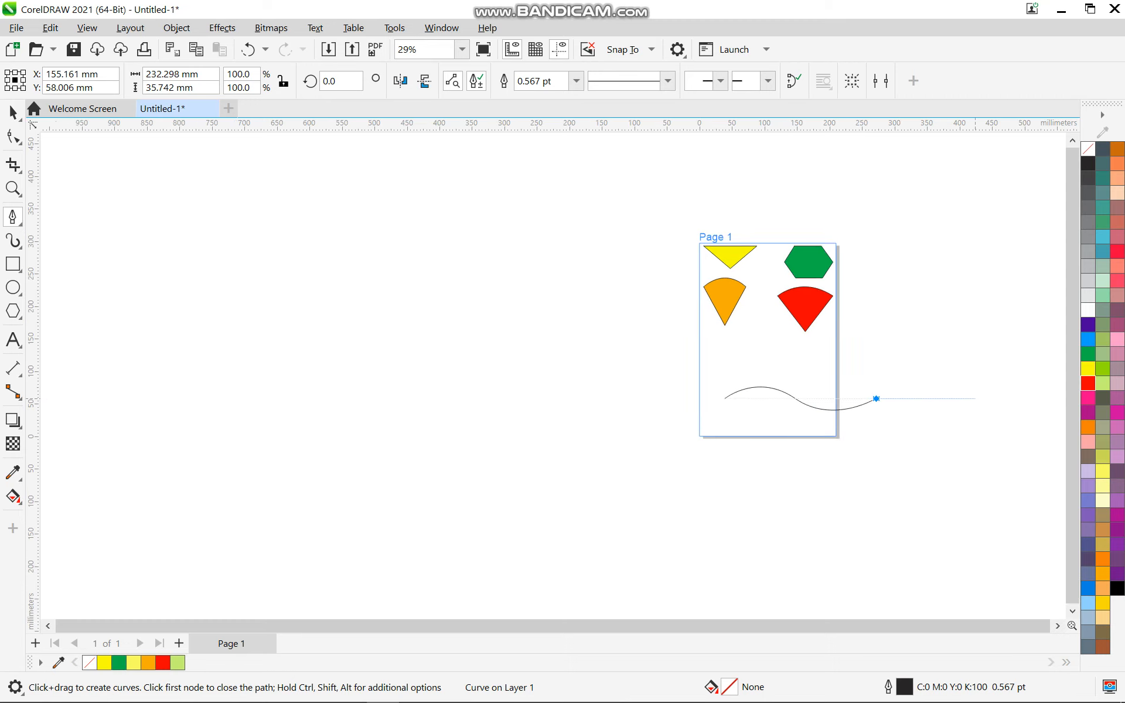
pyautogui.moveTo(975, 399); pyautogui.dragTo(996, 447)
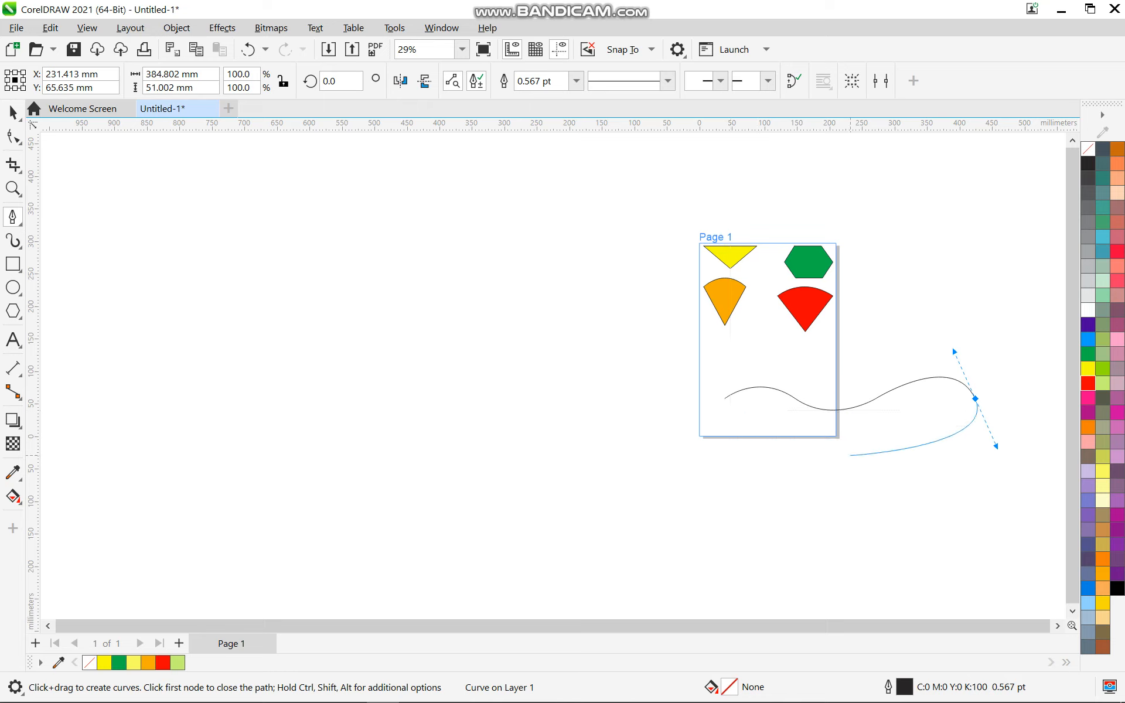
pyautogui.click(857, 455)
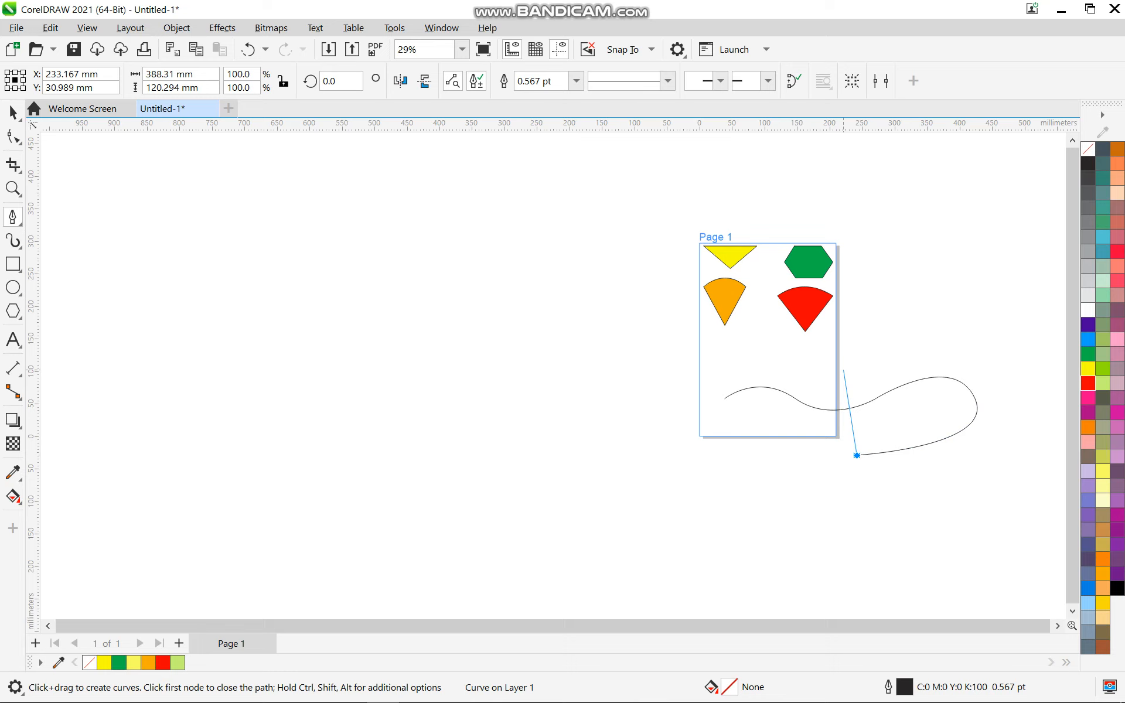
pyautogui.moveTo(845, 370); pyautogui.dragTo(940, 327)
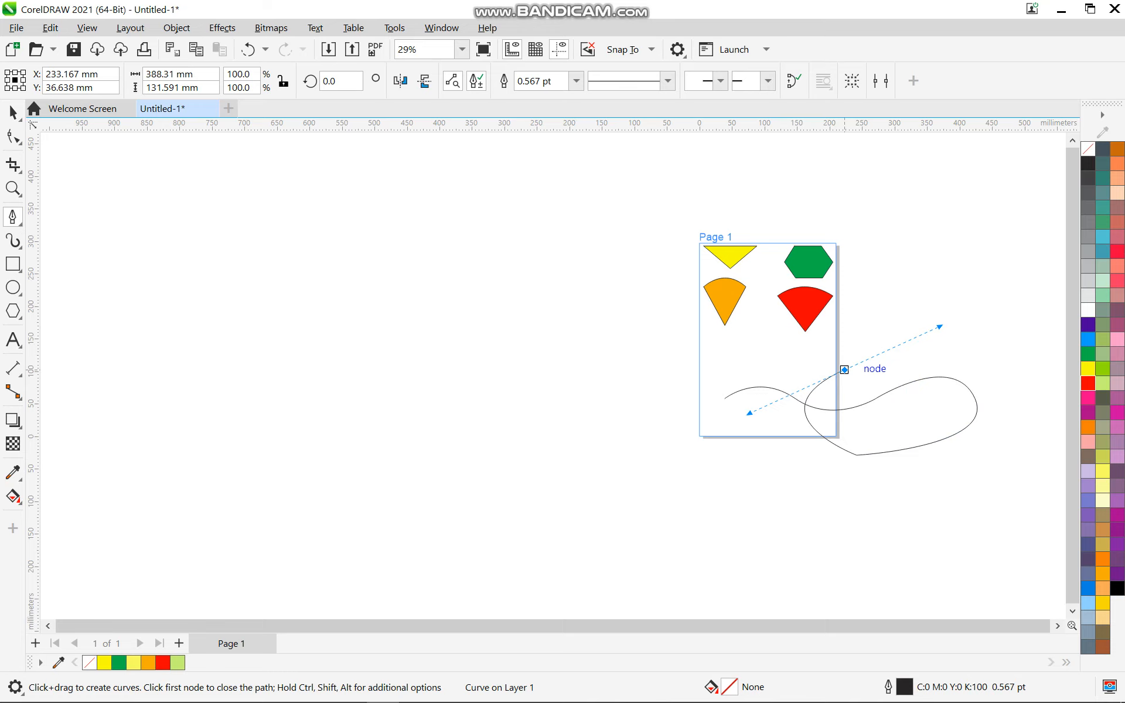
pyautogui.doubleClick(845, 370)
# - Draw a second path over the looping curve with three straight zigzag segments, one curved segment and a long straight segment beyond the page
pyautogui.click(846, 367)
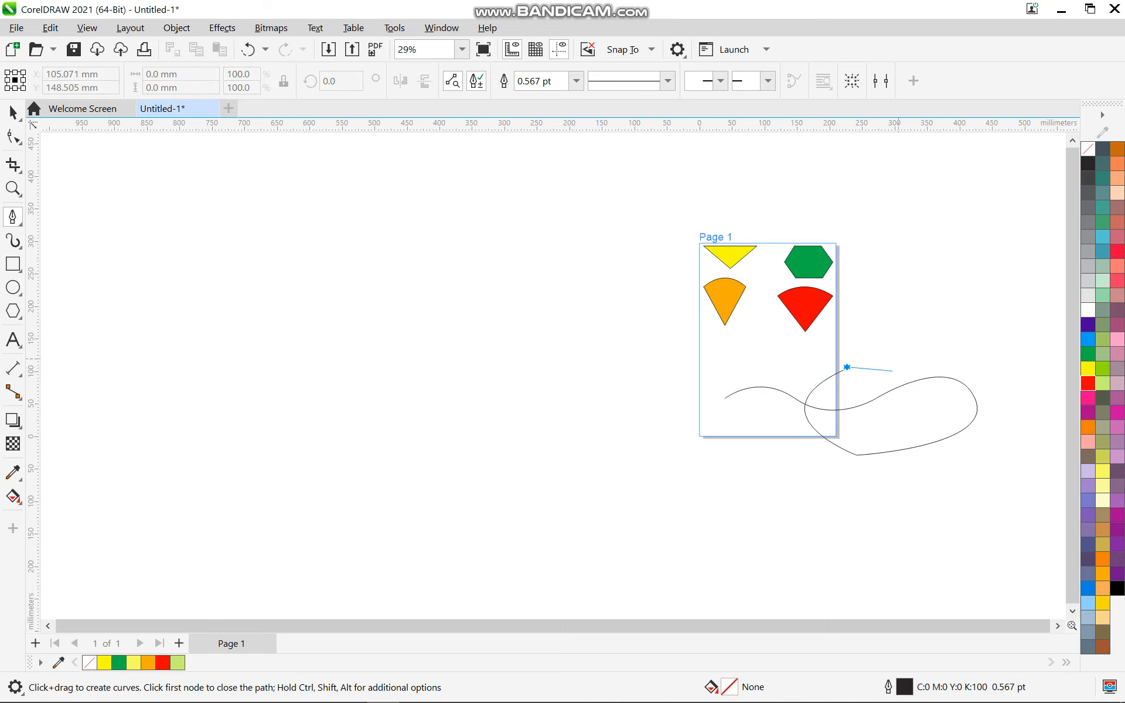
pyautogui.click(889, 492)
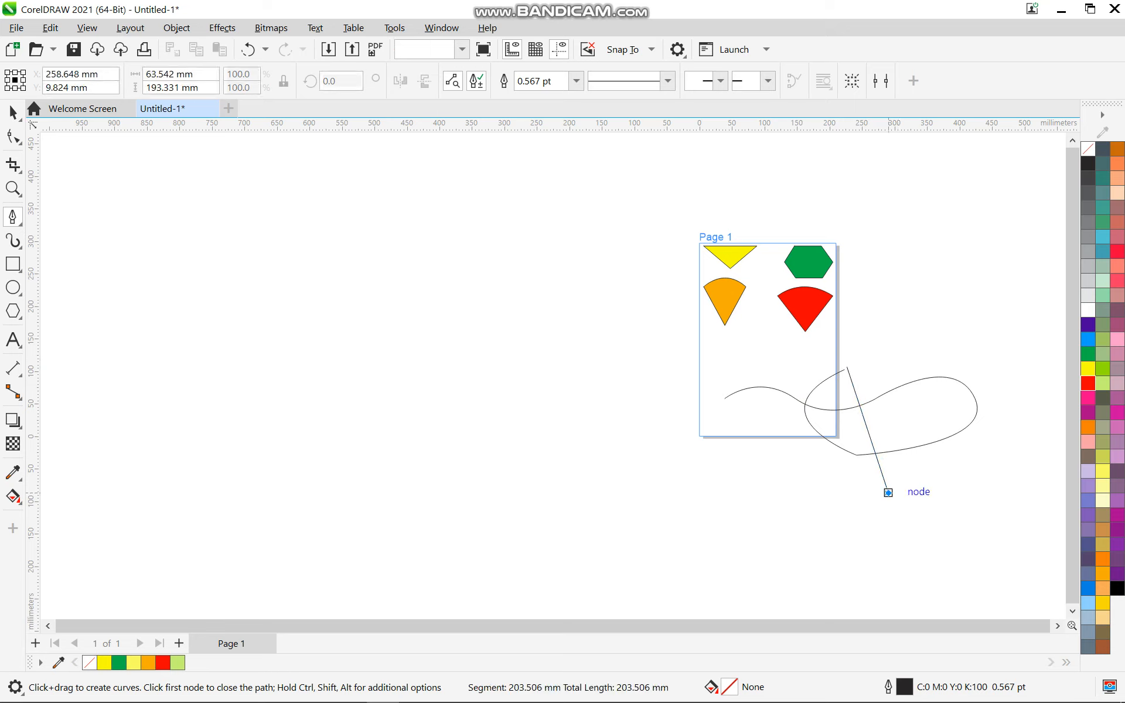
pyautogui.click(746, 493)
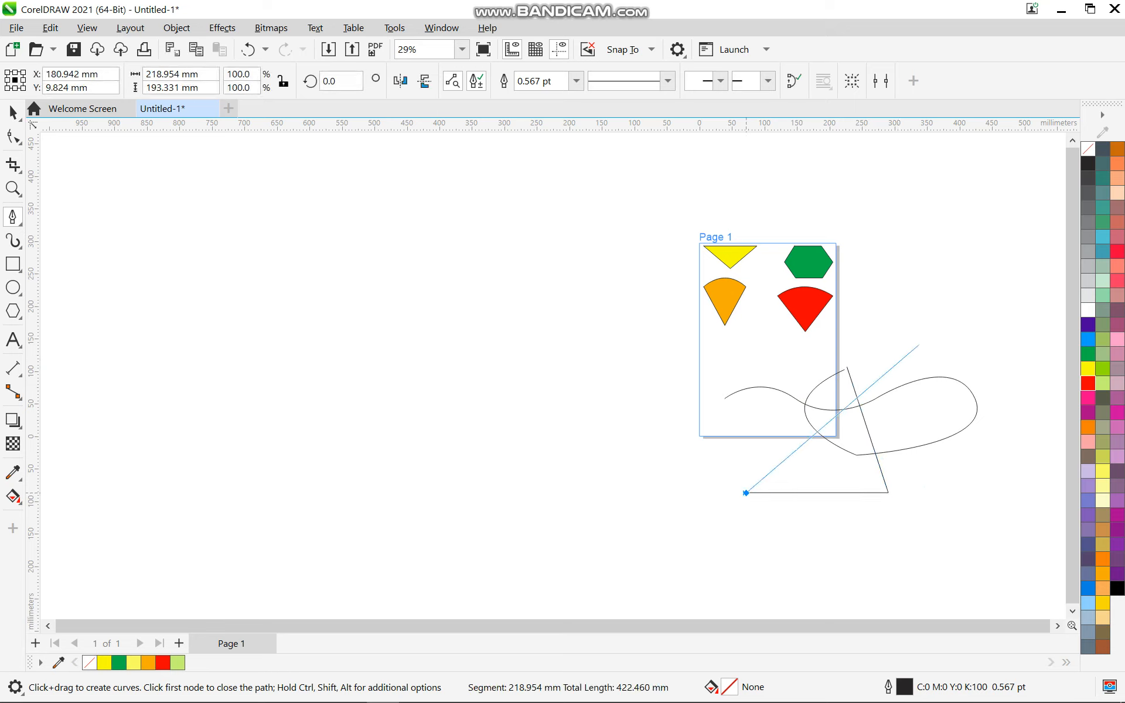
pyautogui.click(895, 344)
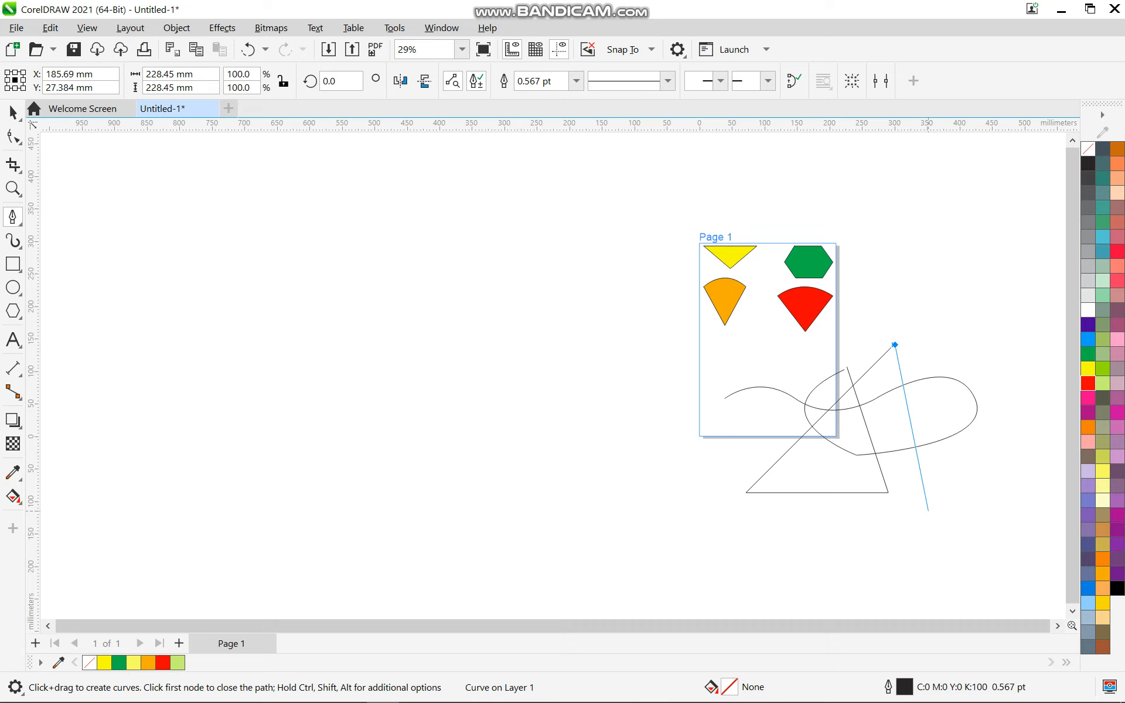
pyautogui.moveTo(941, 504); pyautogui.dragTo(863, 569)
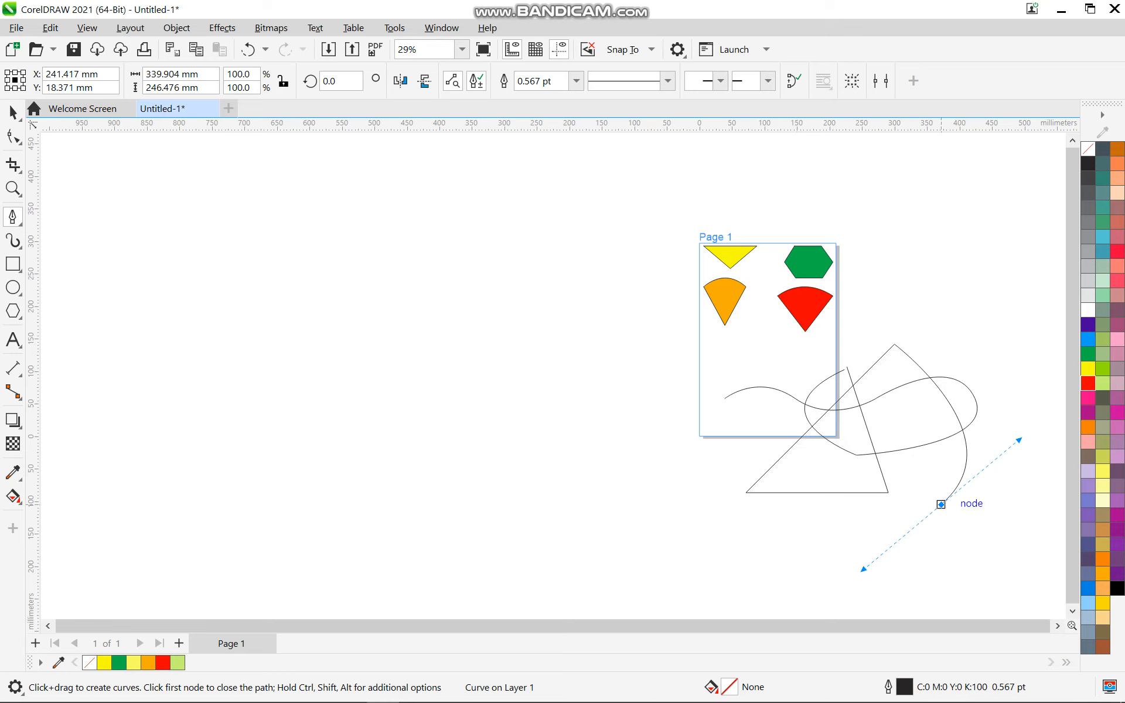
pyautogui.click(941, 504)
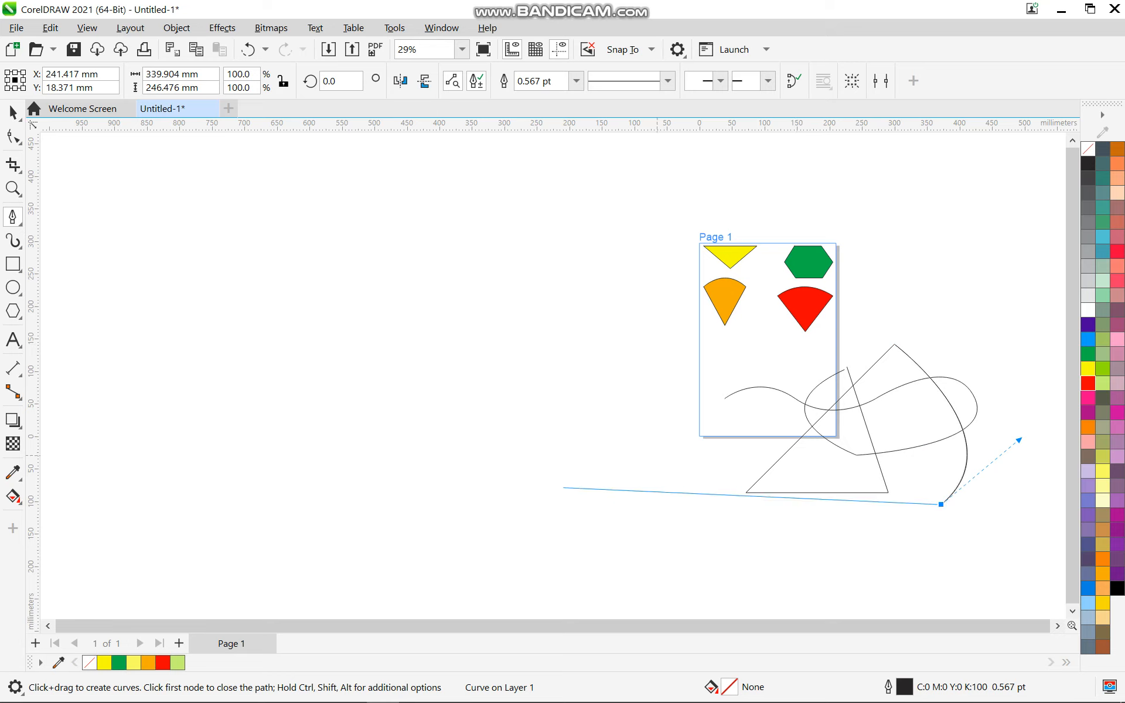
pyautogui.click(563, 488)
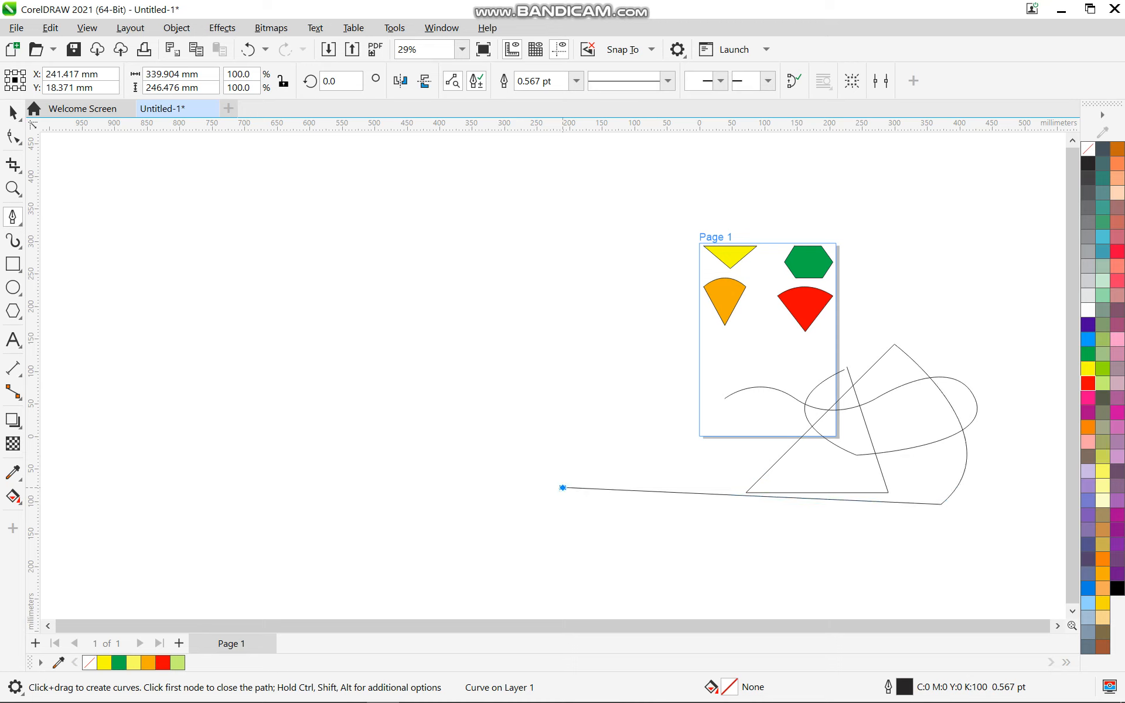
# - Try to connect the end of the zigzag path to the wavy curve's starting point with a straight segment
pyautogui.click(725, 399)
pyautogui.hotkey('ctrl', 'z')
pyautogui.click(724, 399)
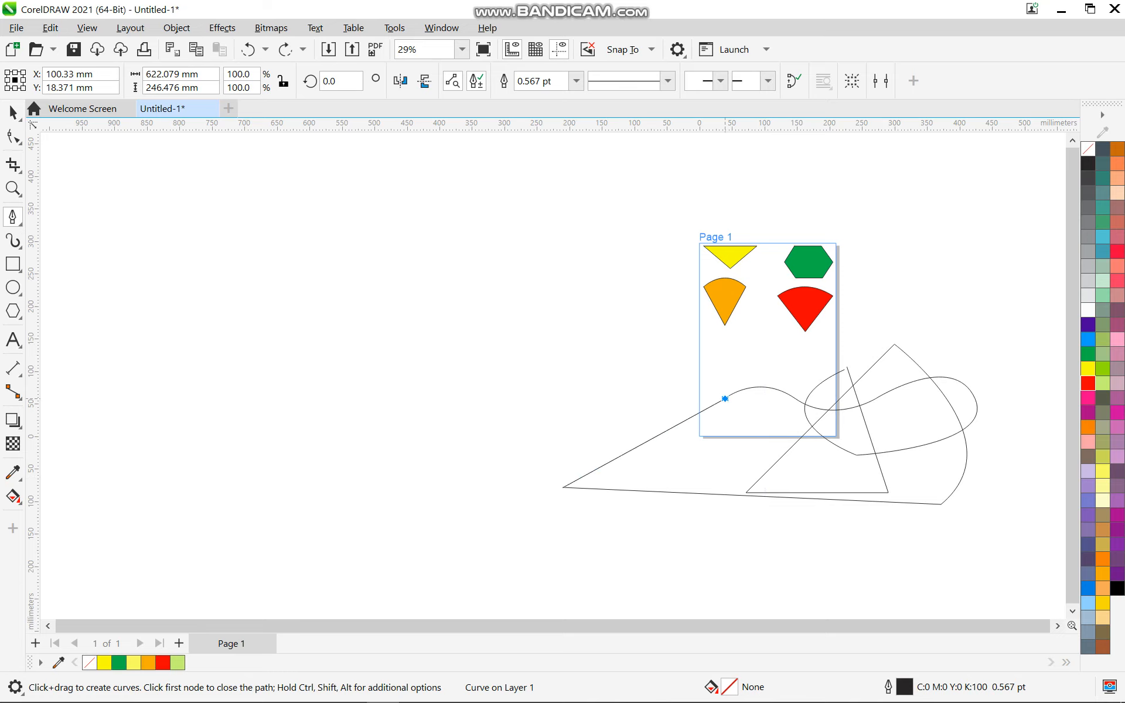
pyautogui.hotkey('ctrl', 'z')
pyautogui.scroll(5, 703, 387)
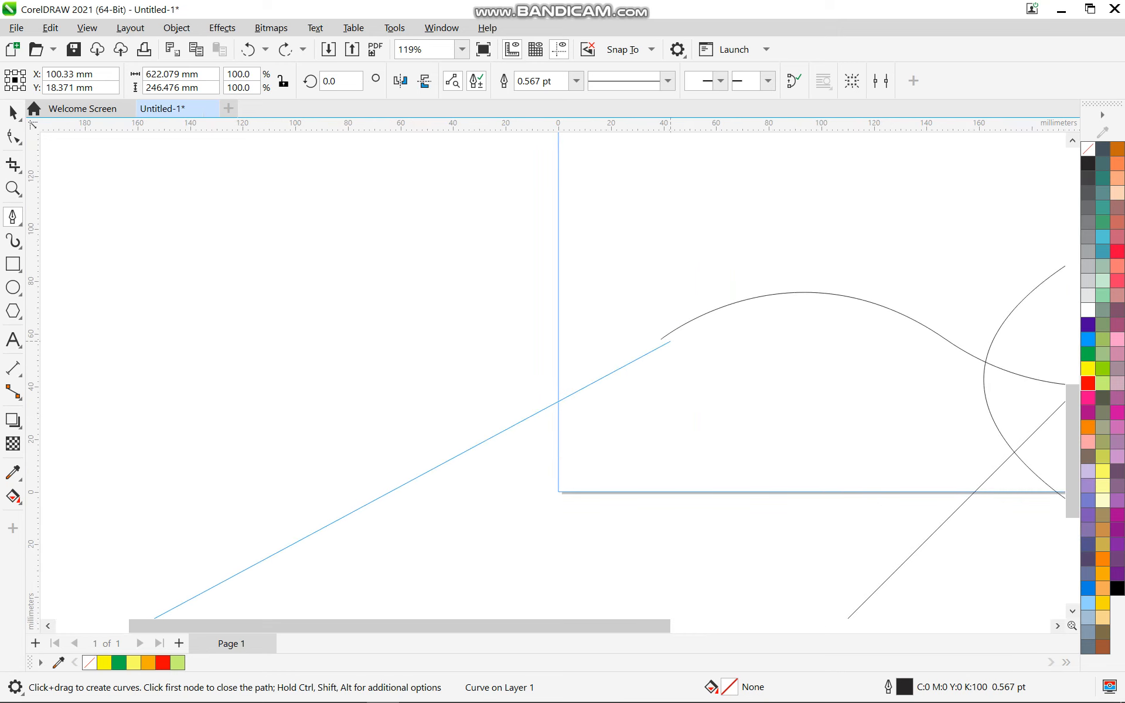
pyautogui.click(660, 339)
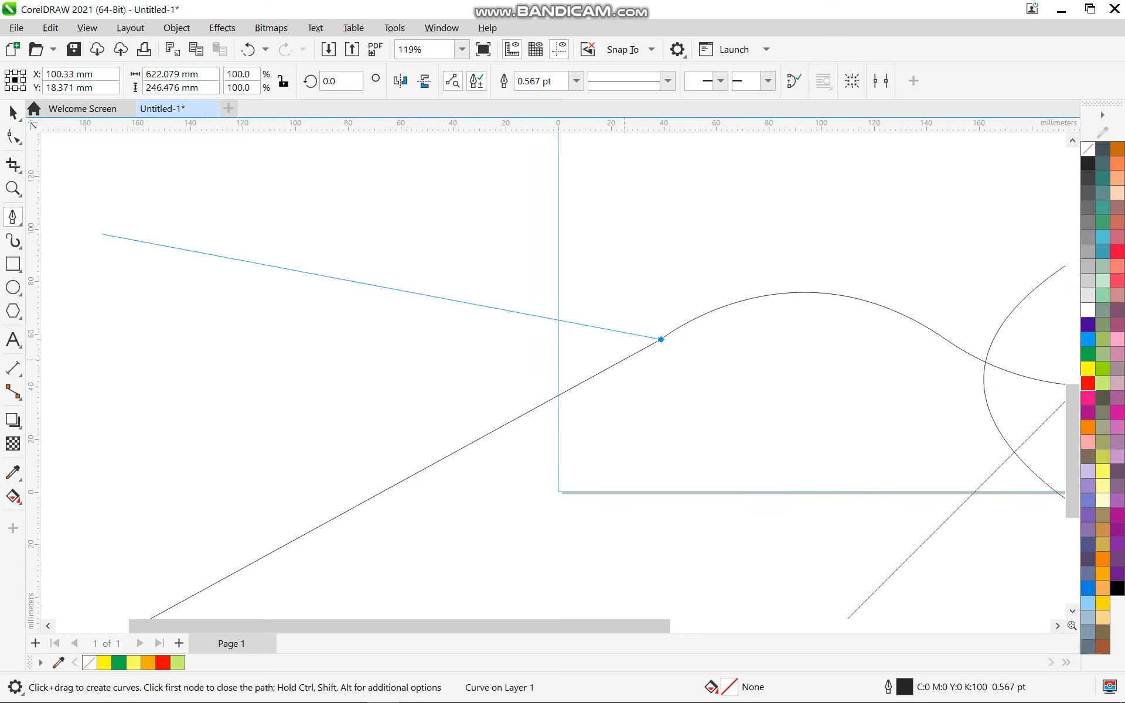
pyautogui.hotkey('ctrl', 'z')
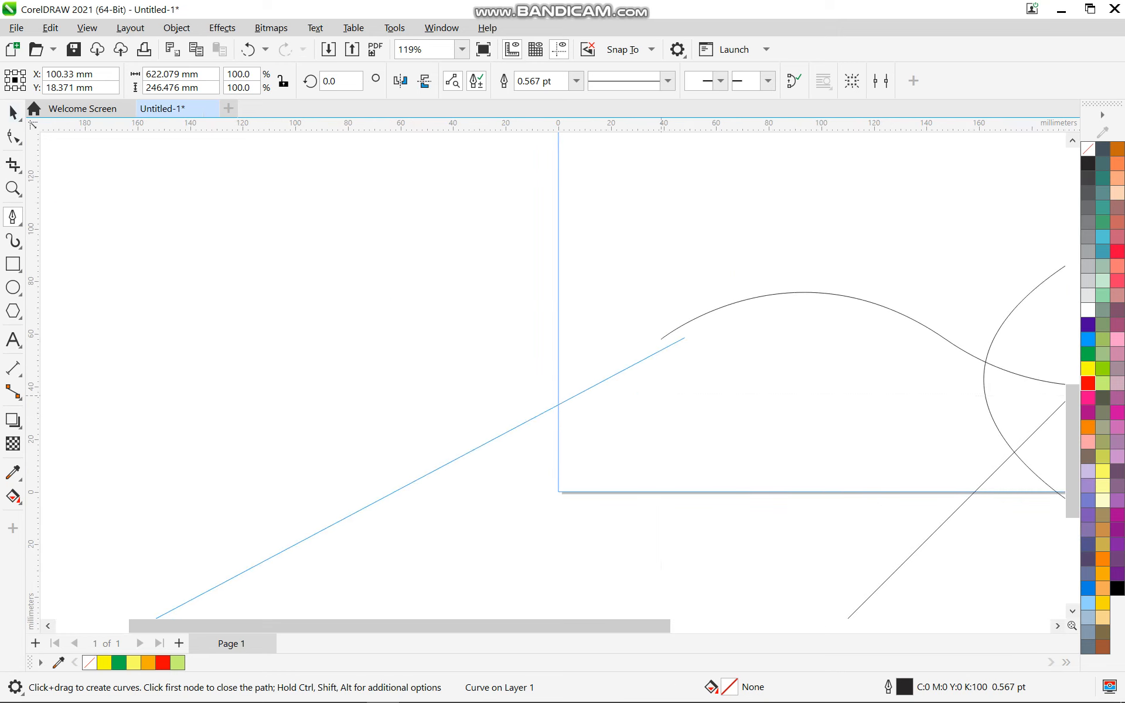
# - Add a straight segment from the zigzag path's end exactly to the wavy curve's start node, undo it and restore it
pyautogui.scroll(3, 685, 338)
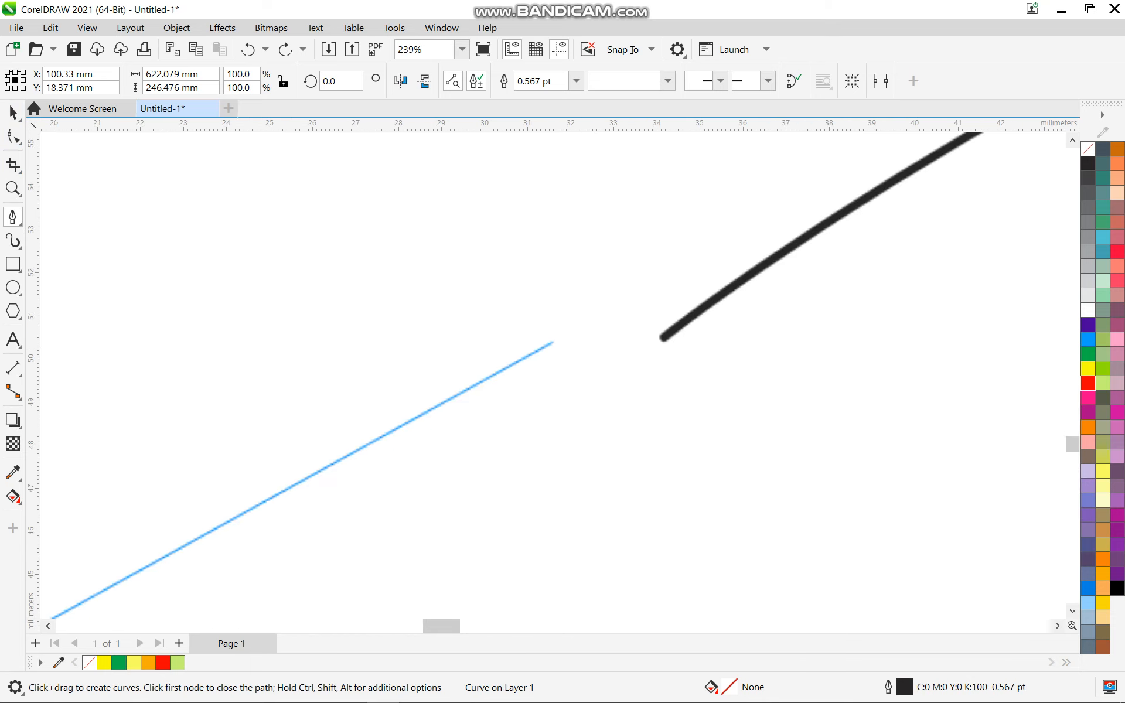
pyautogui.scroll(10, 686, 334)
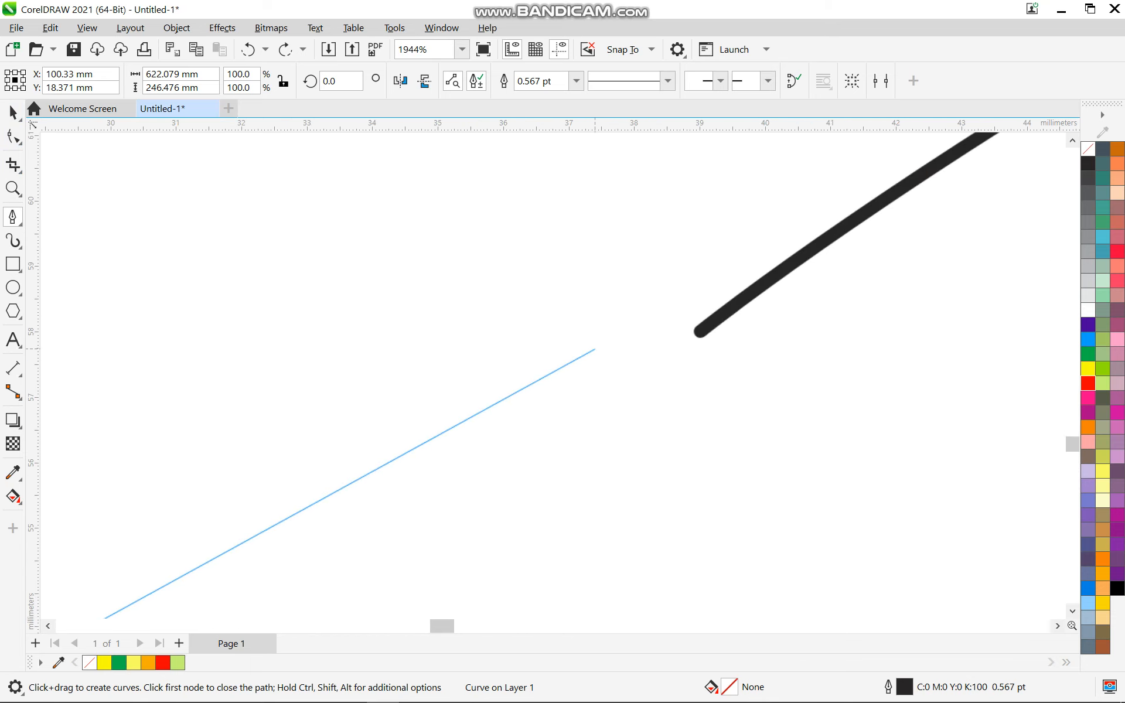
pyautogui.click(701, 333)
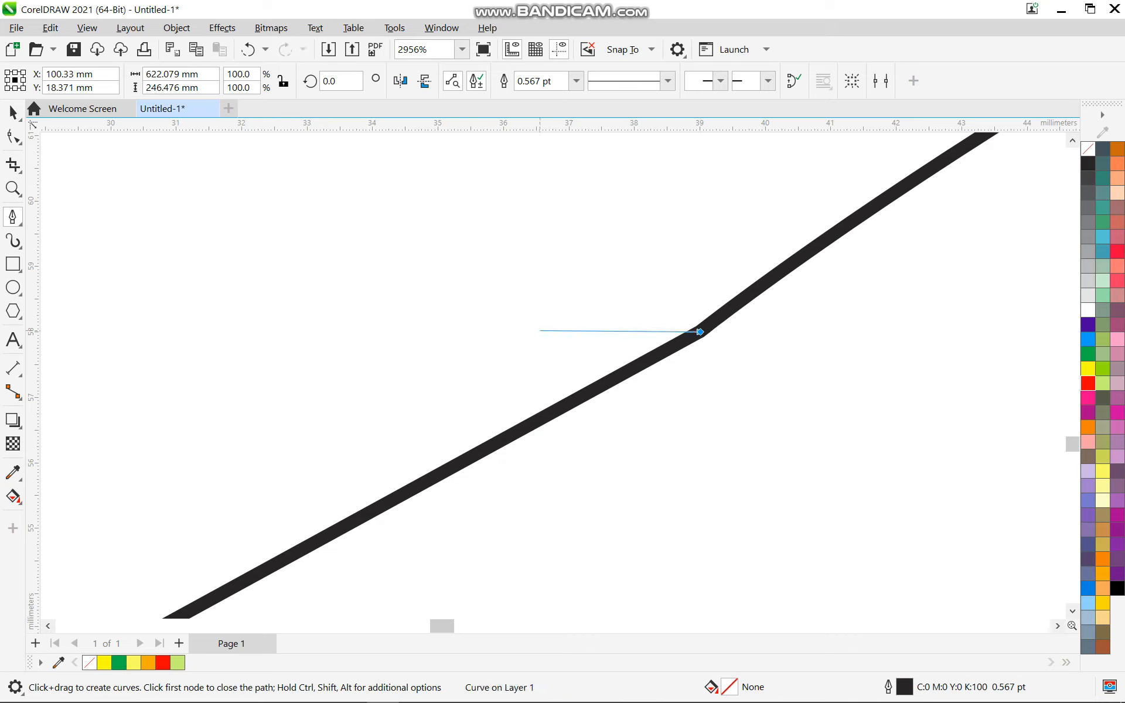
pyautogui.hotkey('ctrl', 'z')
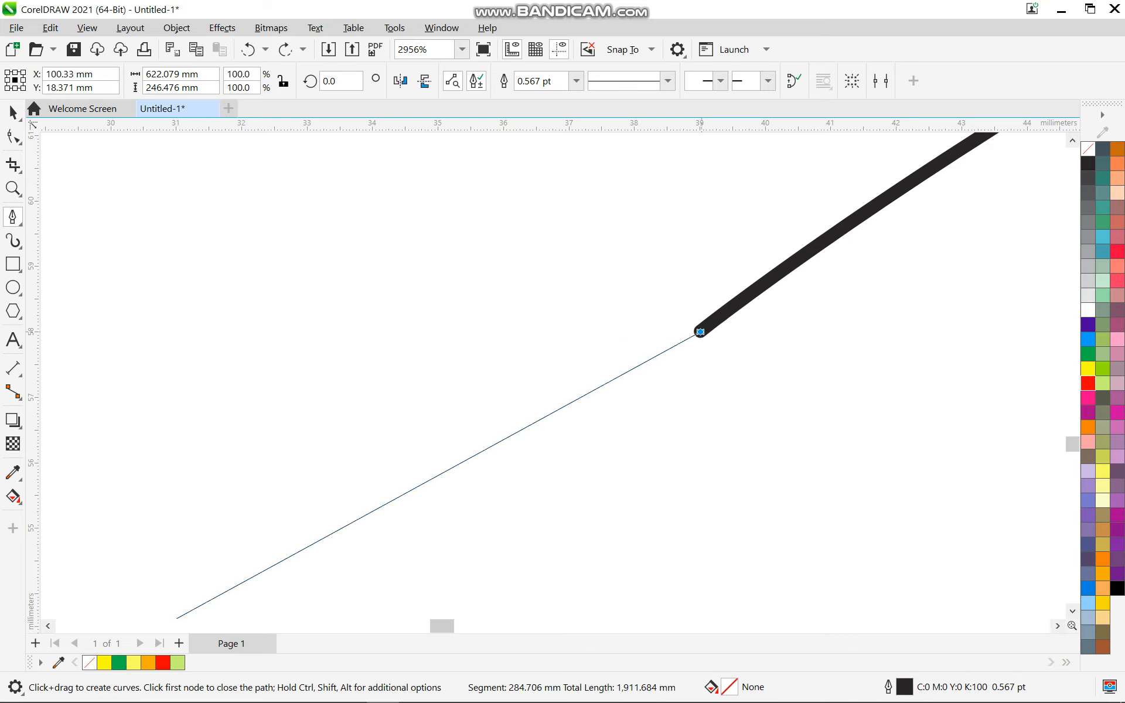
pyautogui.hotkey('ctrl', 'shift', 'z')
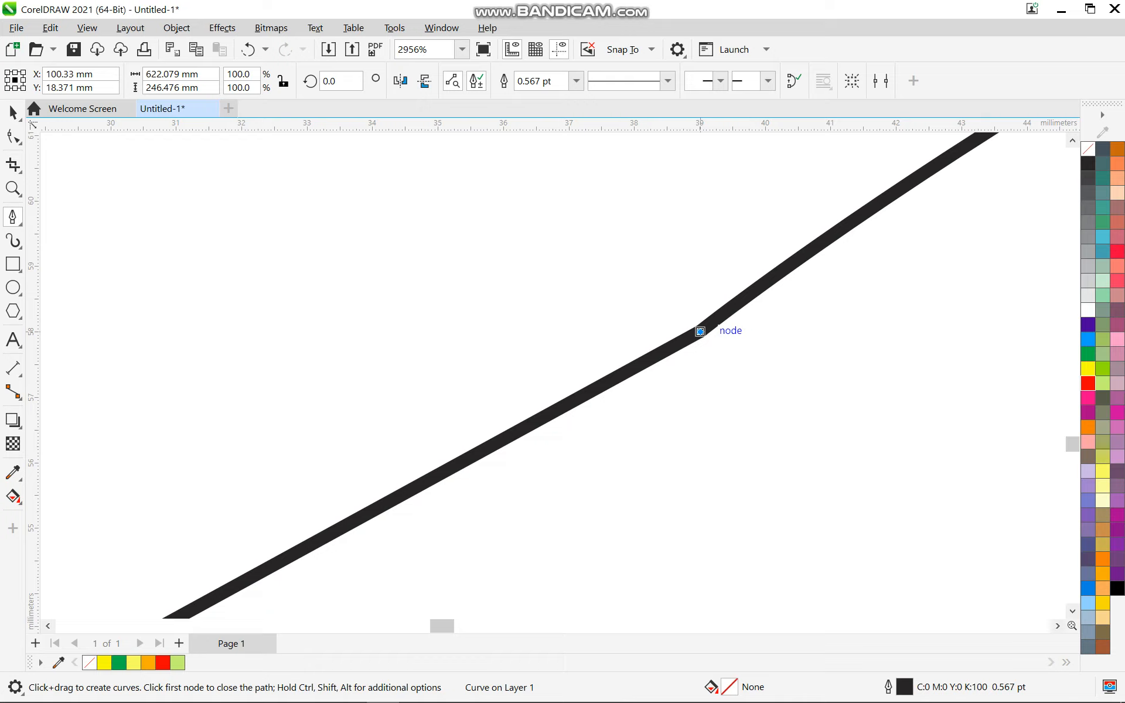